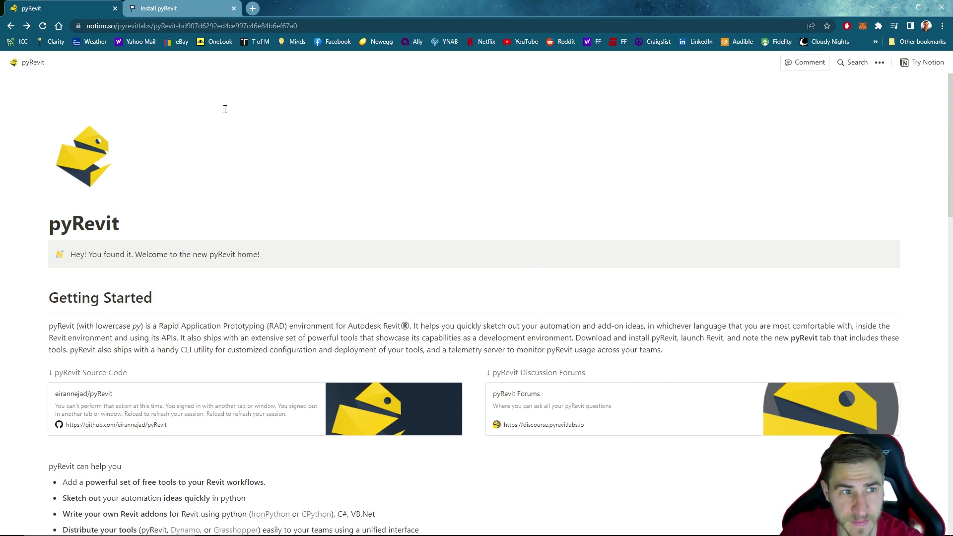
- Check the pyRevit home page address and content, then switch to the Install pyRevit guide tab
click(319, 28)
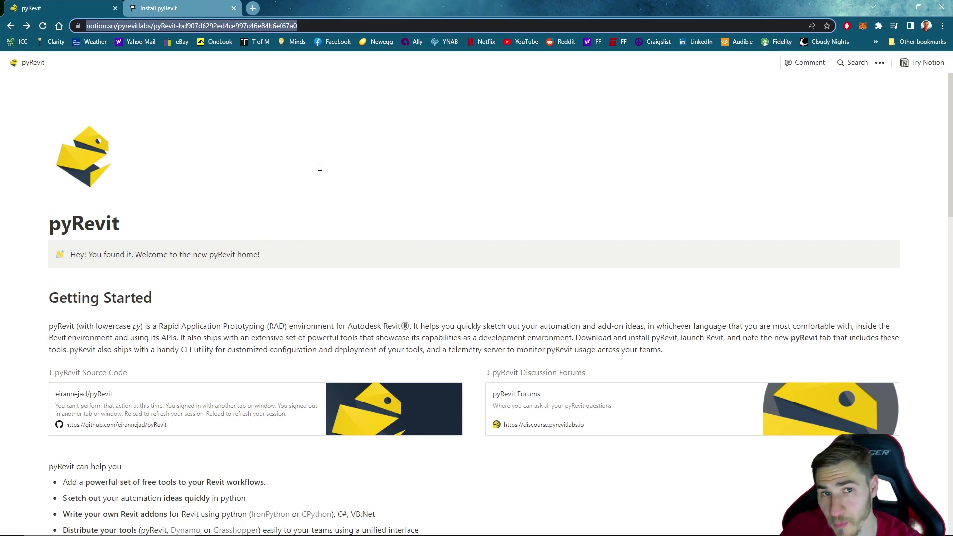
click(166, 25)
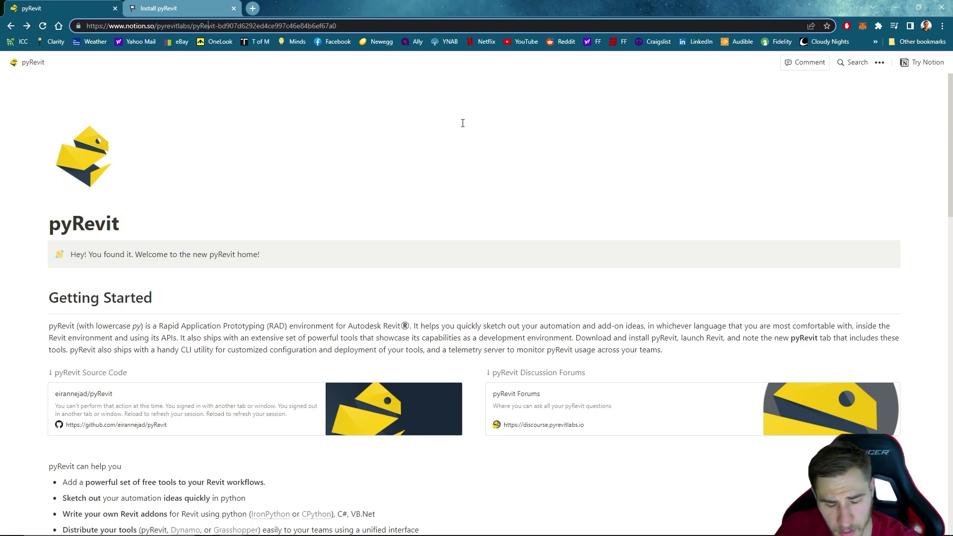
click(483, 148)
scroll(348, 220, down, 5)
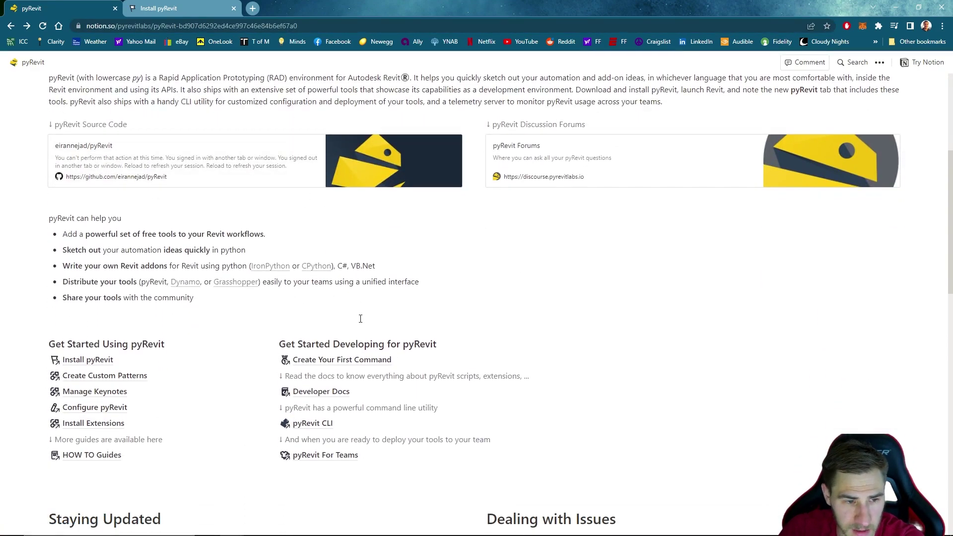
scroll(315, 334, up, 2)
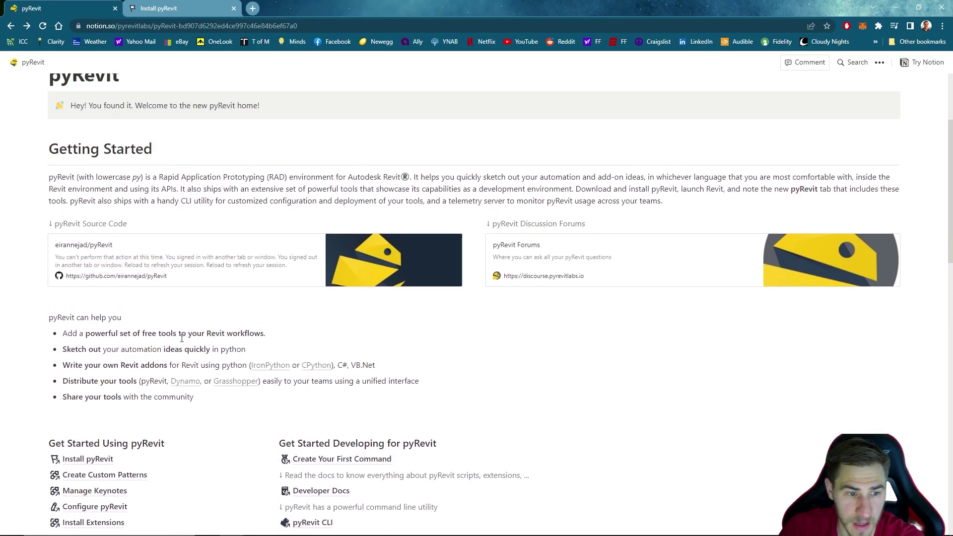
key(ctrl+Tab)
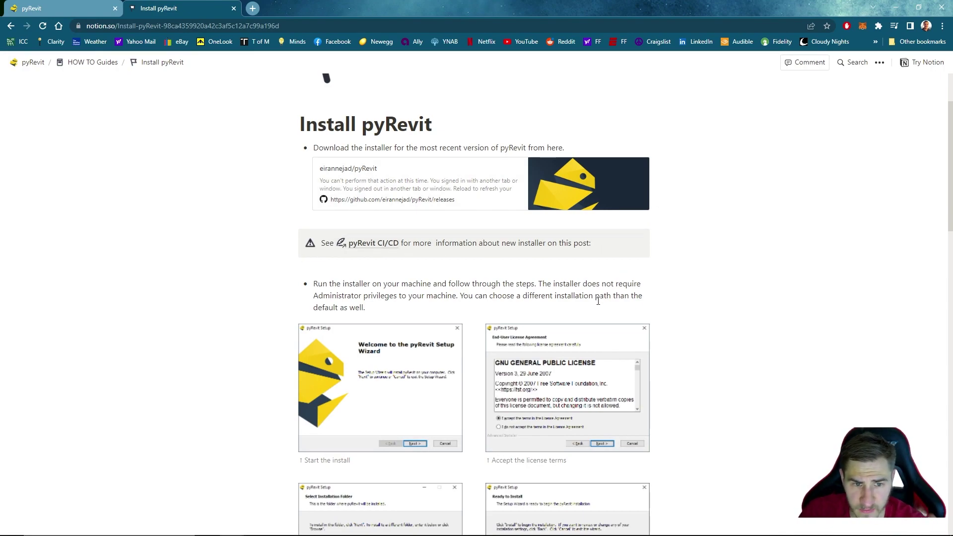
scroll(441, 375, down, 2)
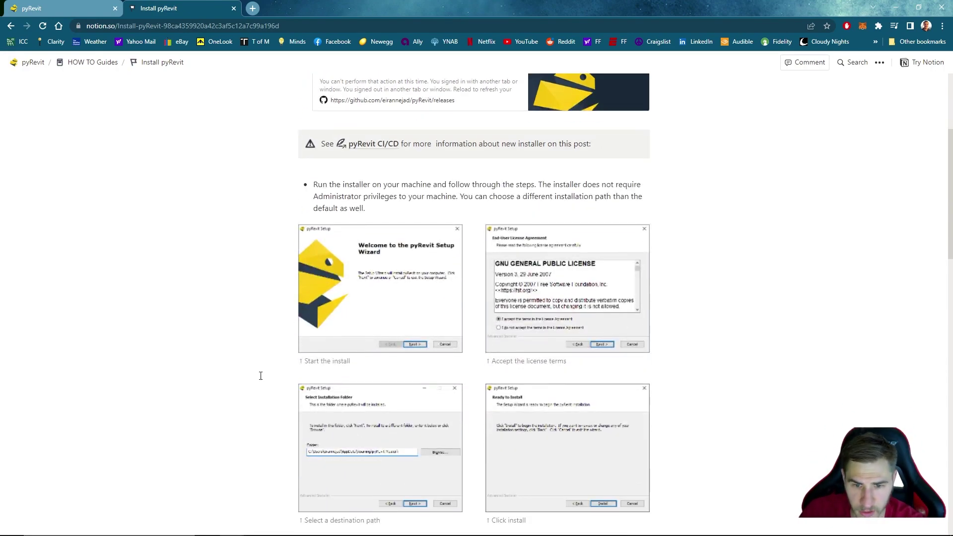
scroll(438, 287, down, 4)
scroll(471, 343, down, 3)
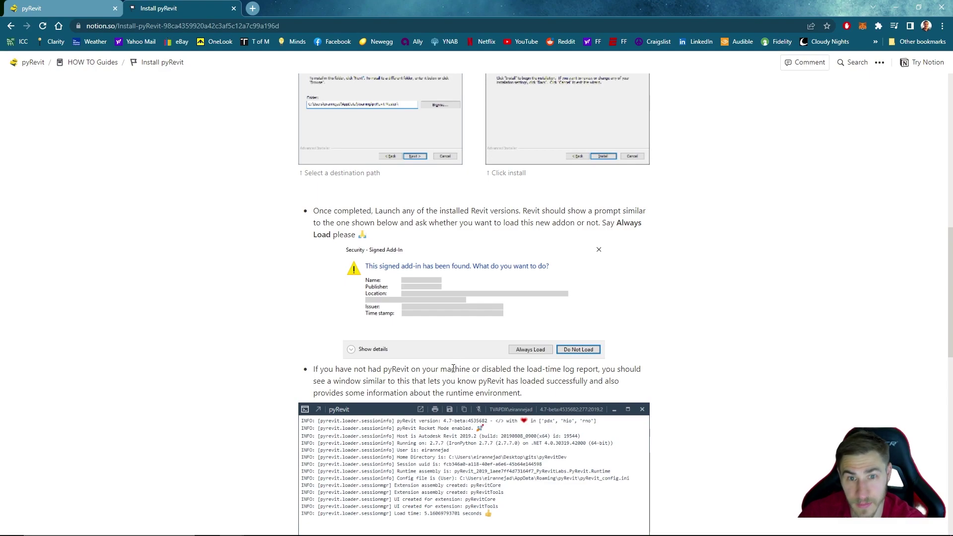
scroll(456, 366, down, 3)
scroll(443, 349, down, 6)
scroll(523, 373, down, 4)
scroll(524, 413, up, 14)
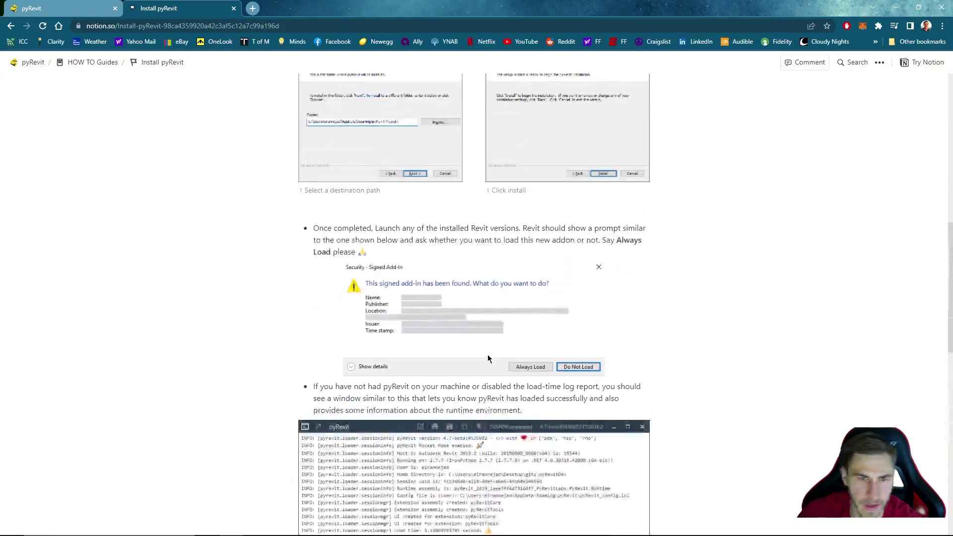
scroll(488, 359, up, 10)
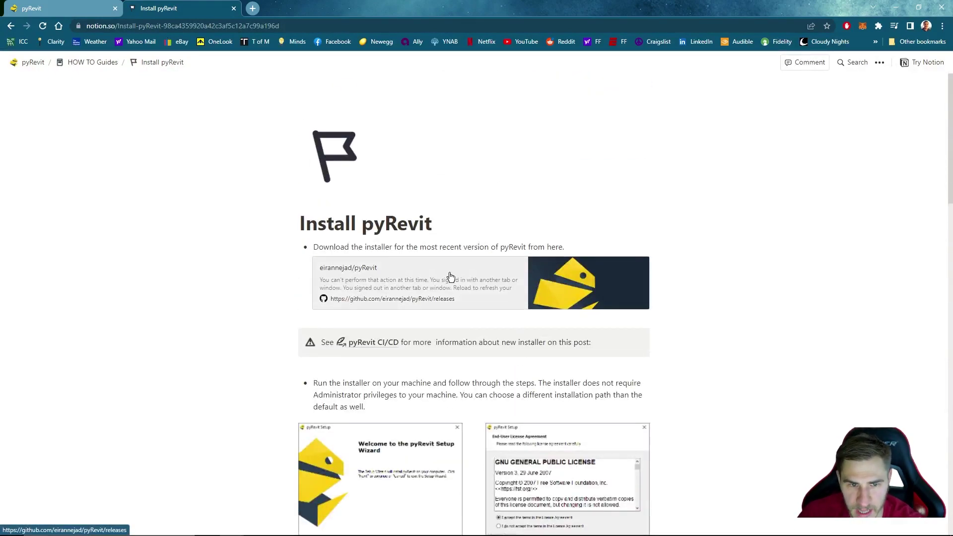
click(450, 276)
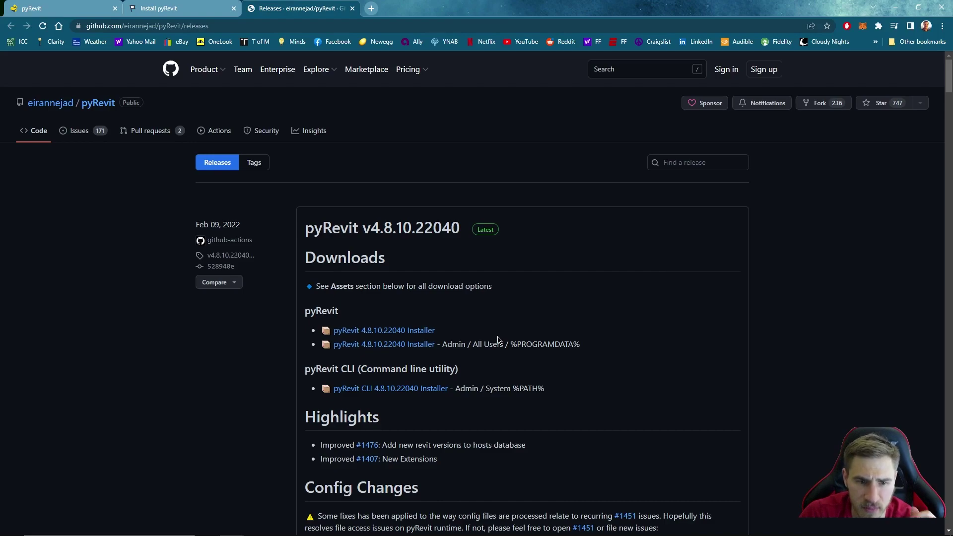
- Save the pyRevit 4.8.10.22040 admin installer to Downloads, run setup to completion, and return to Revit
scroll(520, 280, down, 2)
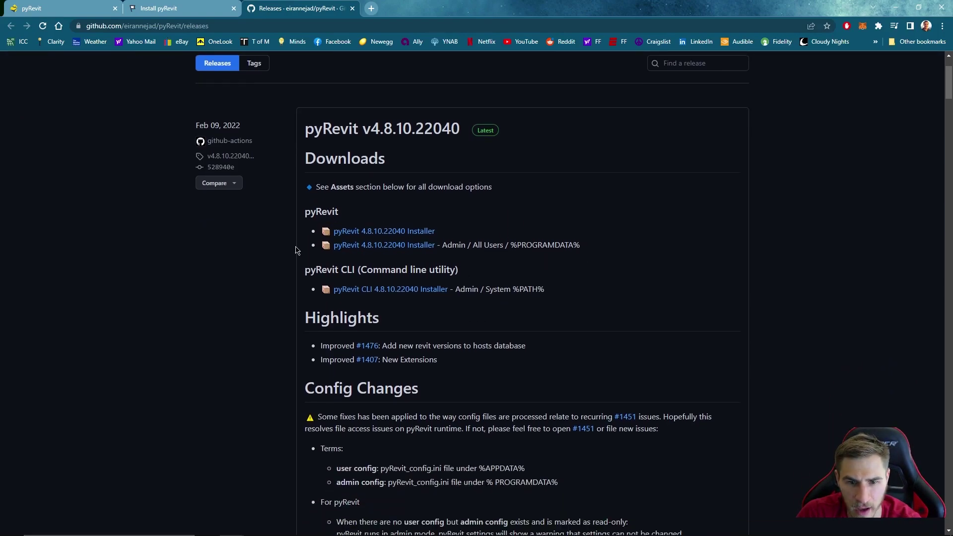
click(365, 252)
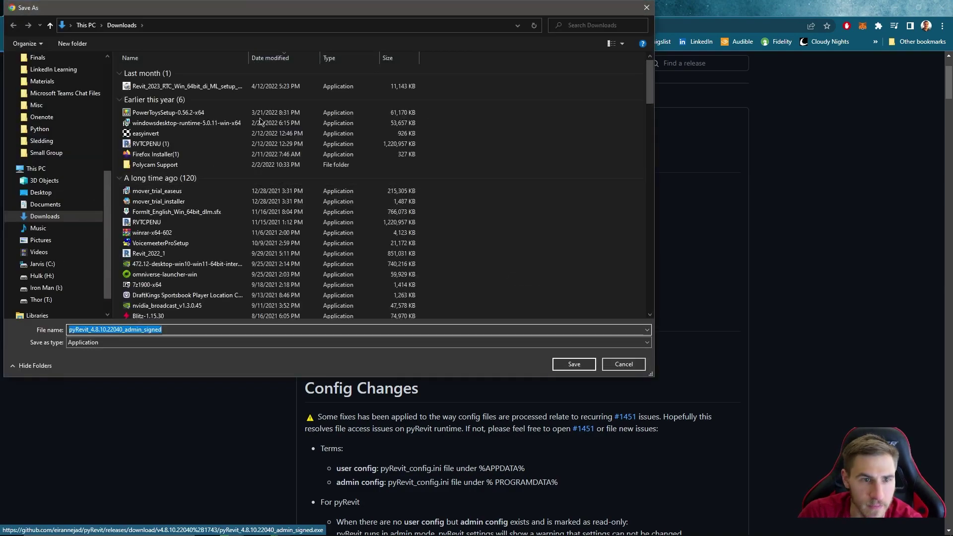
scroll(64, 187, up, 6)
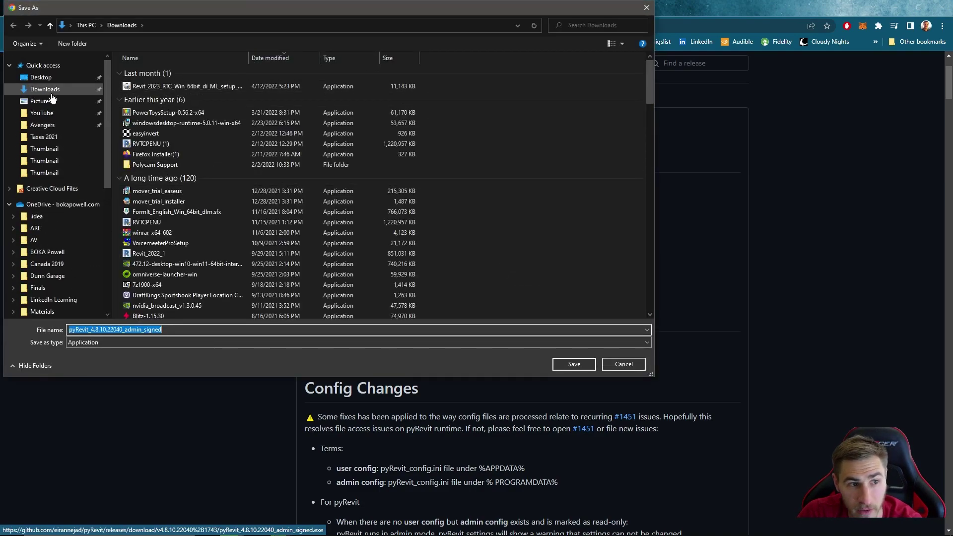
click(52, 90)
key(Return)
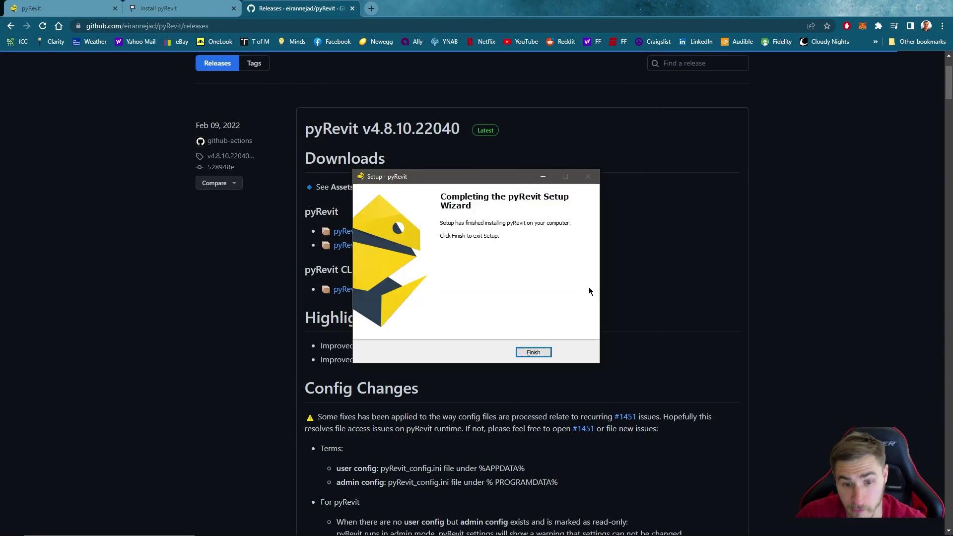
key(Return)
key(alt+Tab)
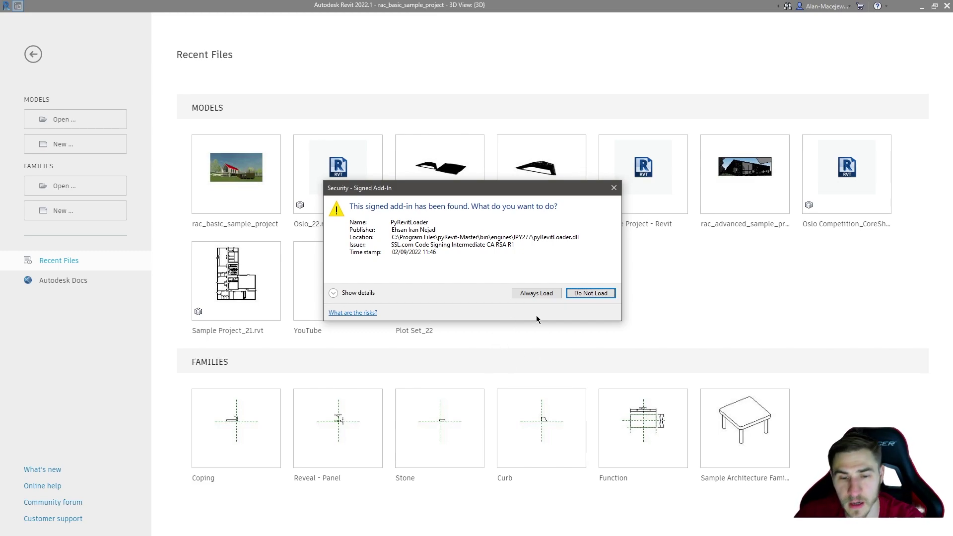
- Set the signed PyRevitLoader add-in to Always Load
click(532, 297)
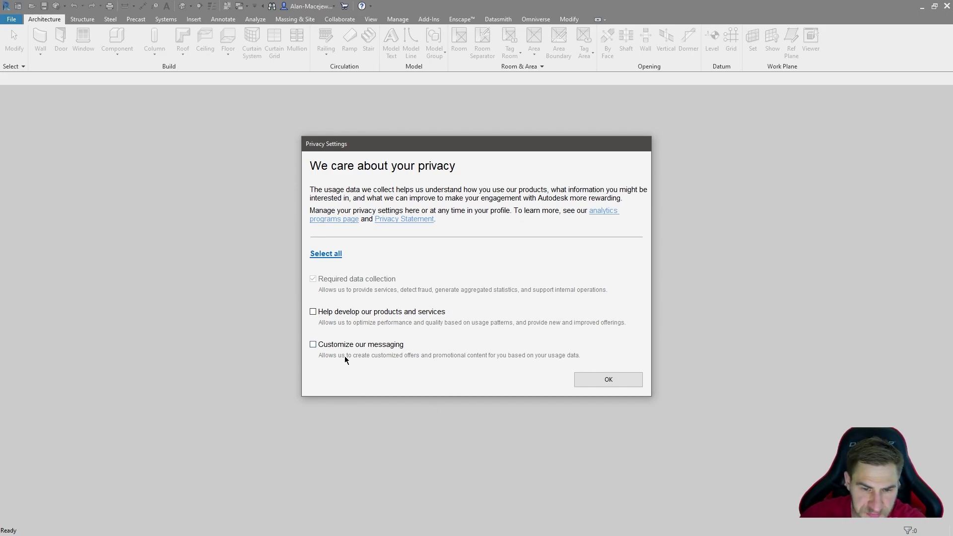
- Accept the Privacy Settings and bring up the pyRevit ribbon tab
click(618, 377)
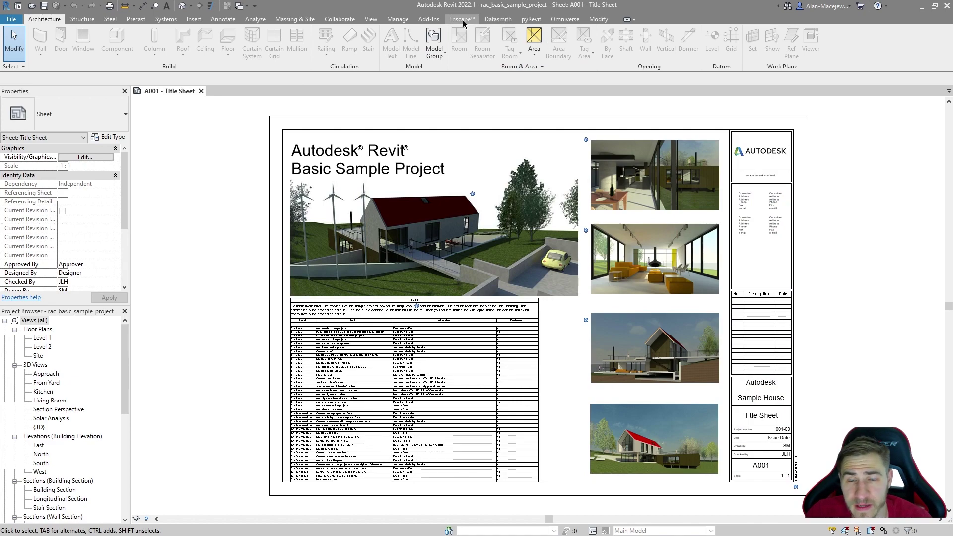
click(527, 19)
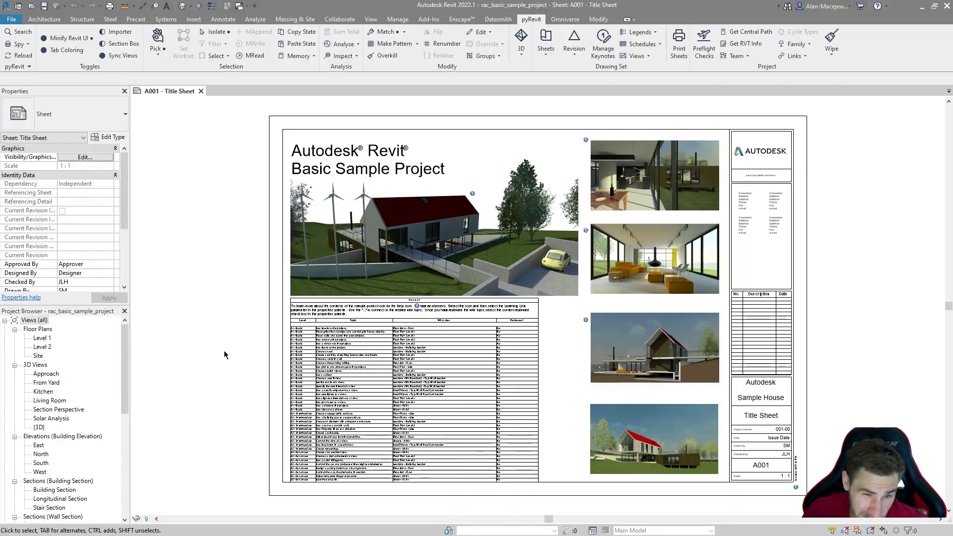
key(alt+Tab)
scroll(317, 196, down, 6)
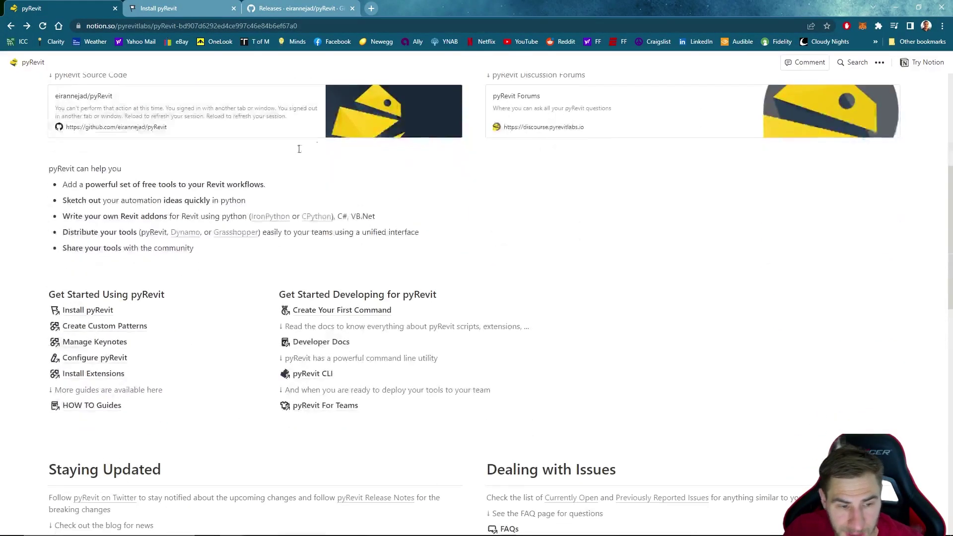
click(96, 358)
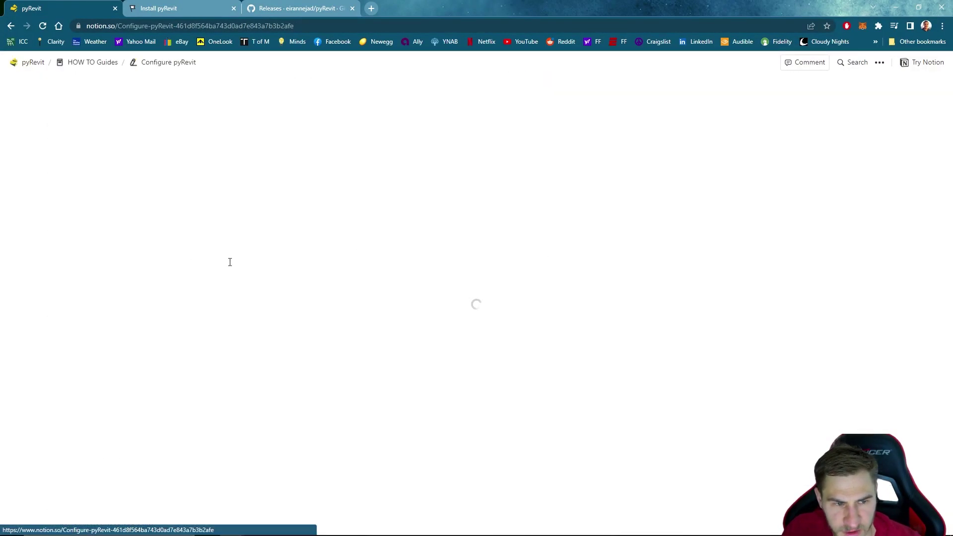
scroll(455, 294, down, 5)
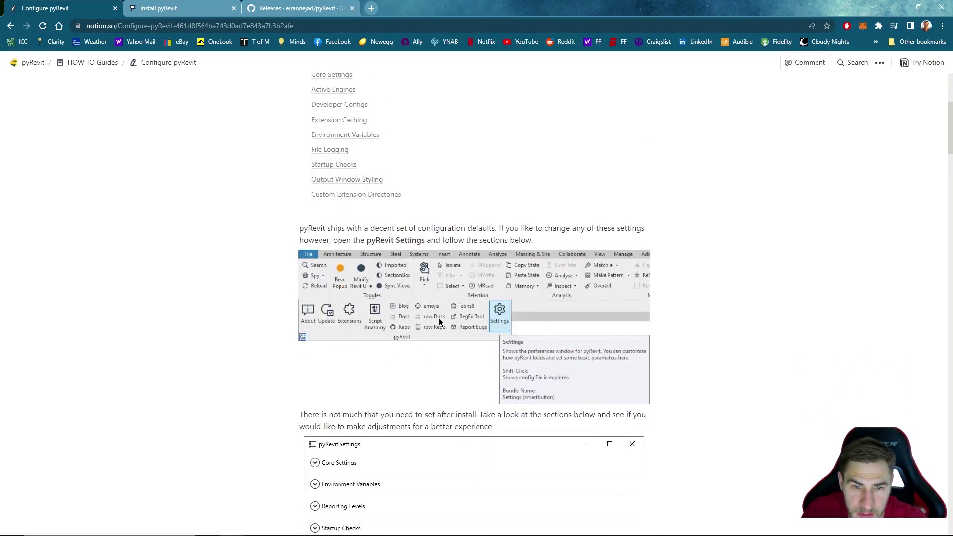
scroll(438, 320, down, 2)
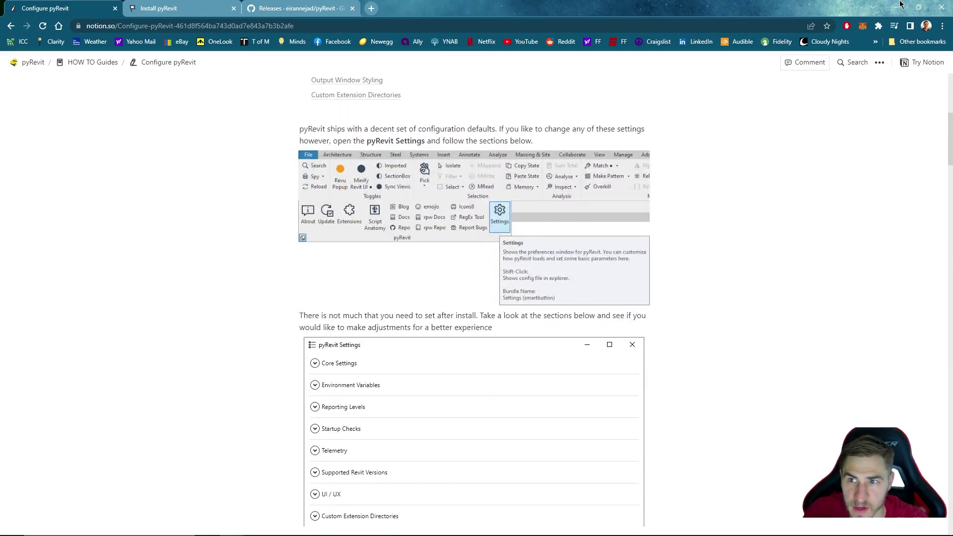
key(alt+Tab)
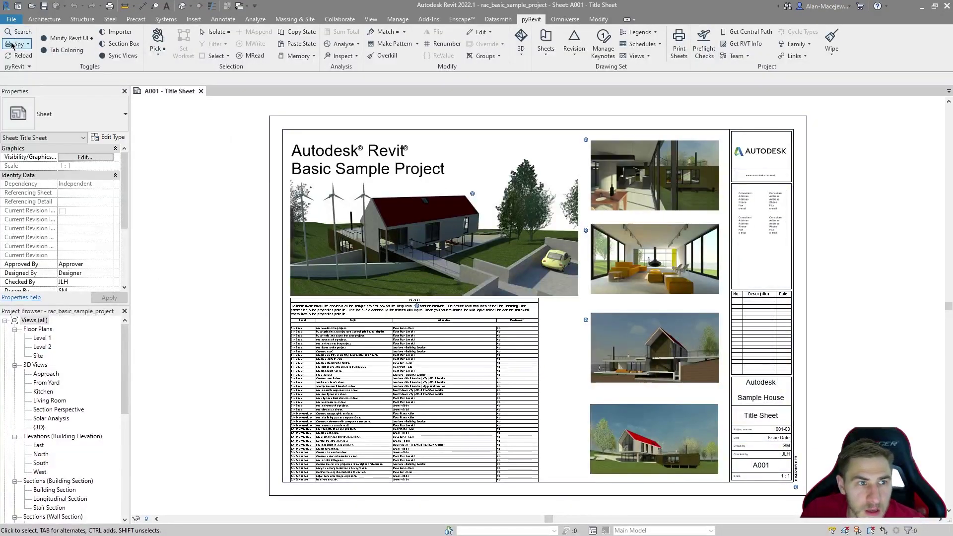
- Open pyRevit Settings from the pyRevit panel dropdown and expand Core Settings
click(23, 67)
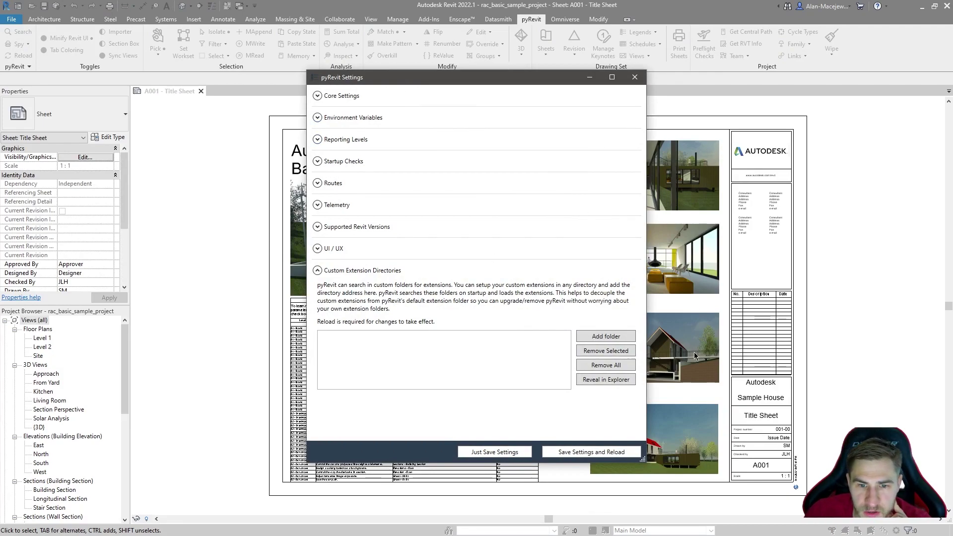
click(319, 96)
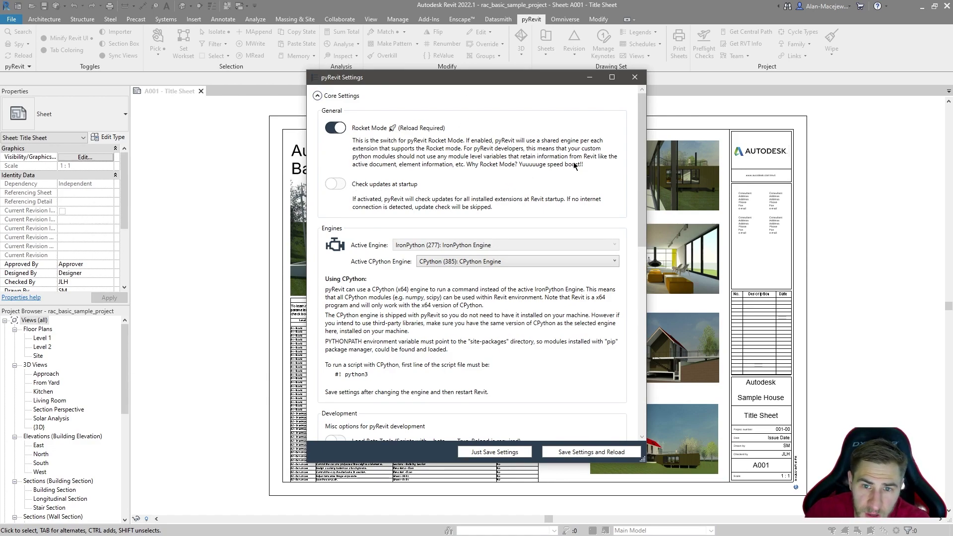
- Enable startup update checks, choose the CPython engine, and review the Development and Caching options
click(334, 184)
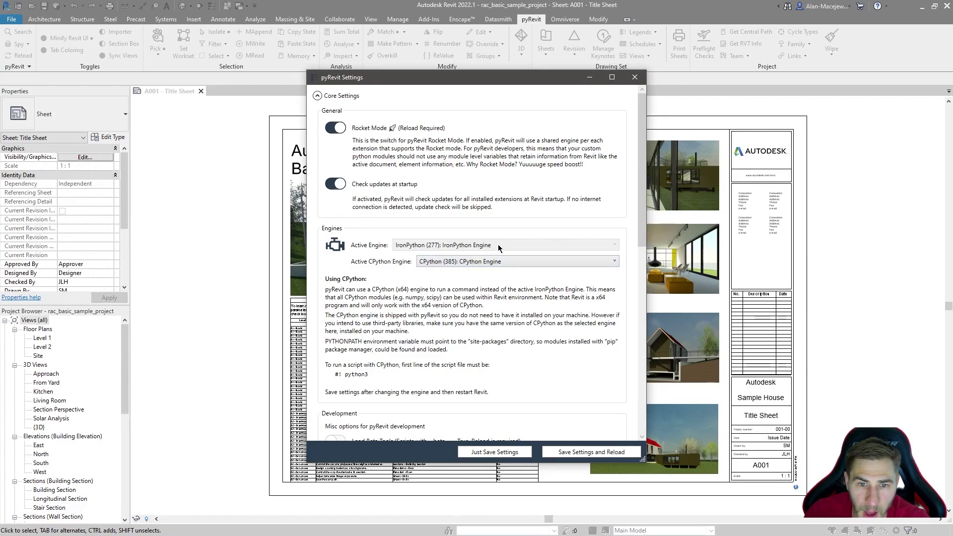
click(607, 261)
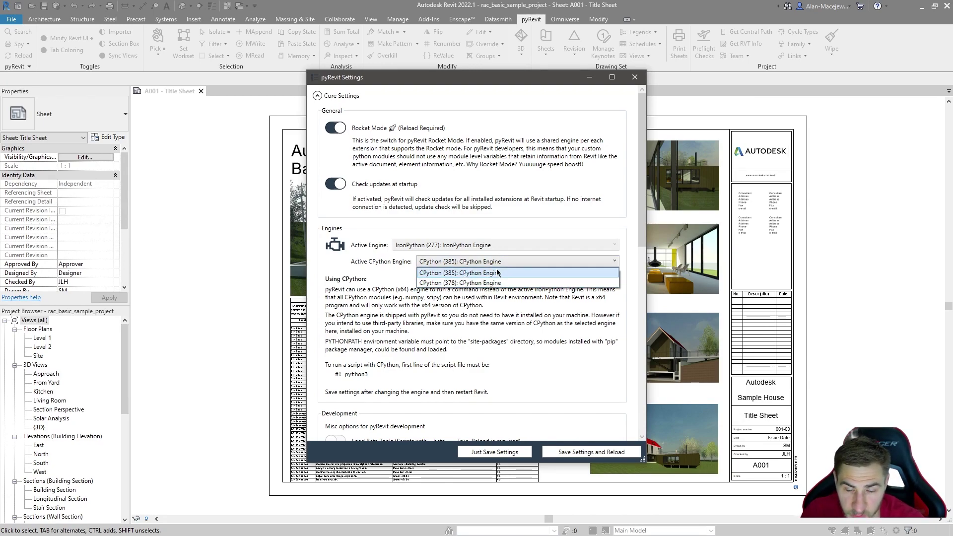
click(540, 260)
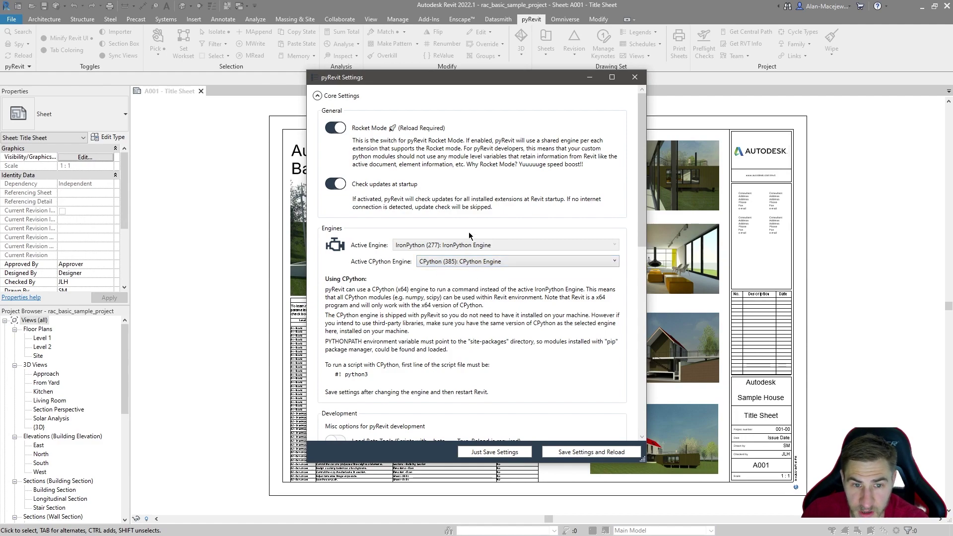
scroll(472, 297, down, 4)
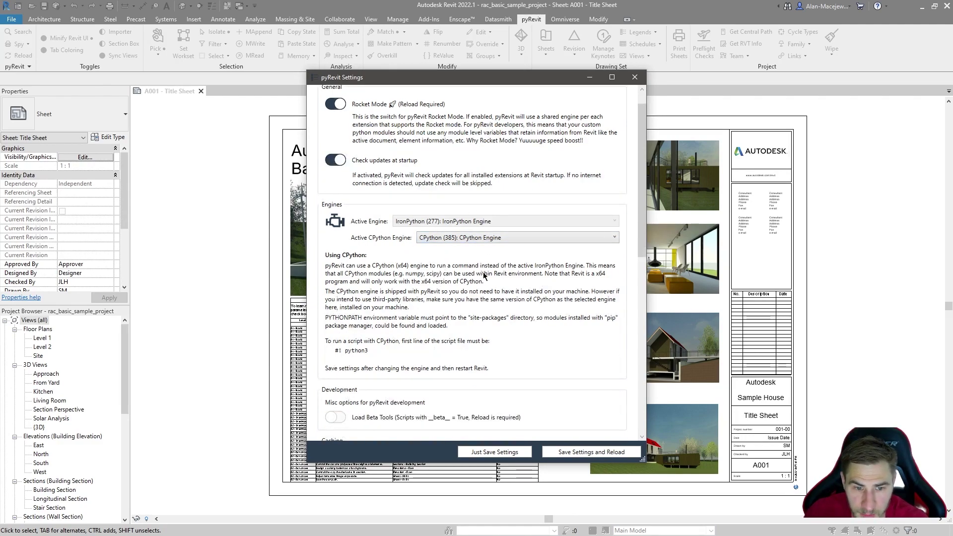
scroll(556, 143, down, 1)
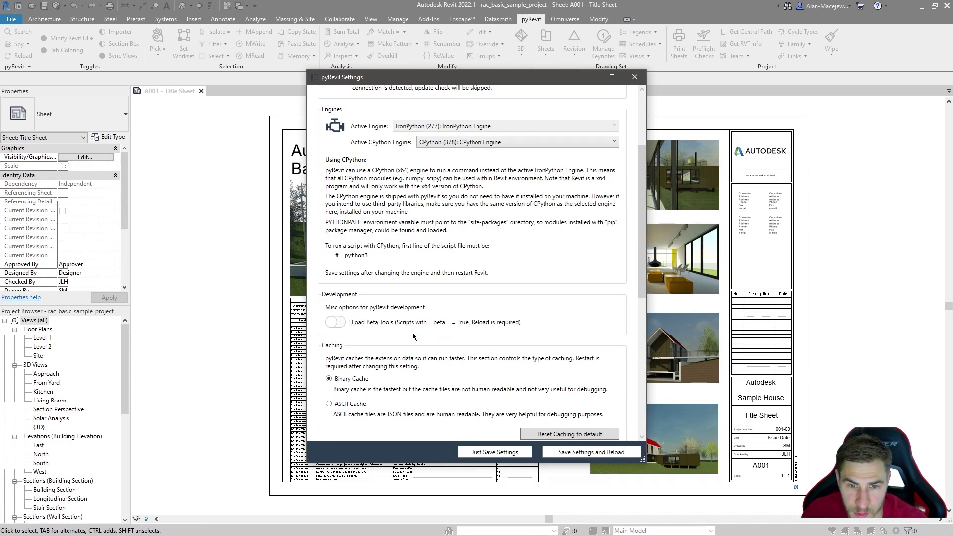
scroll(394, 340, down, 3)
scroll(329, 246, down, 4)
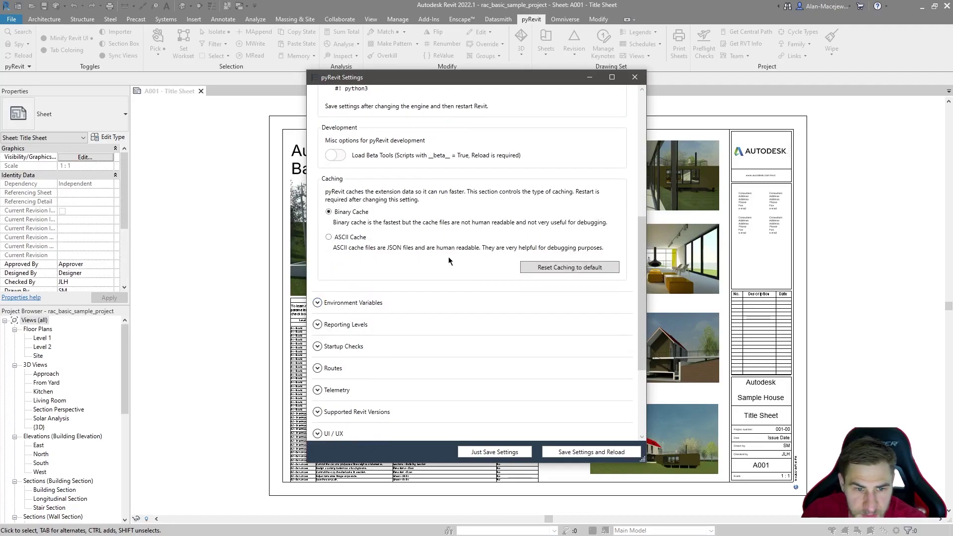
scroll(338, 101, up, 12)
- Collapse Core Settings and expand Environment Variables, reviewing entries like PYREVIT_APPVERSION 2022.1
click(318, 96)
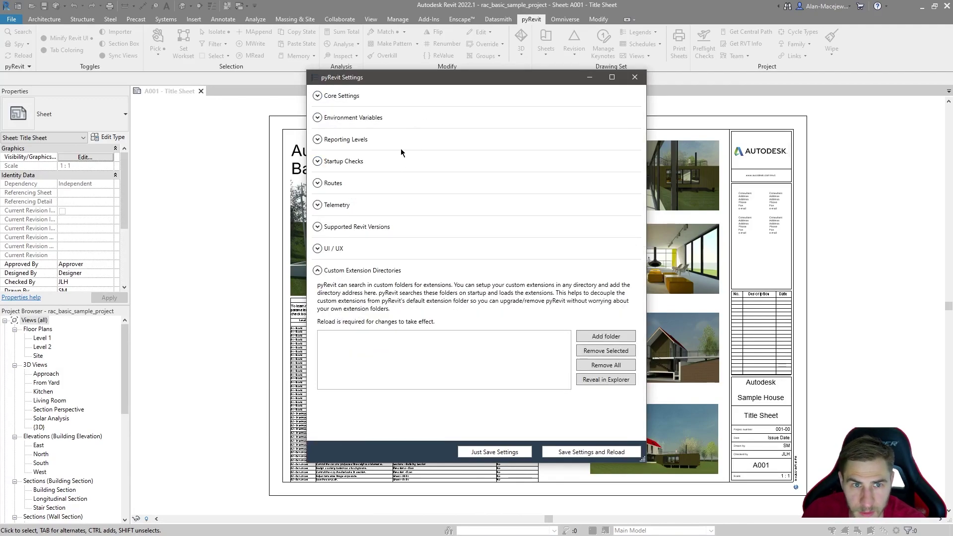
click(444, 117)
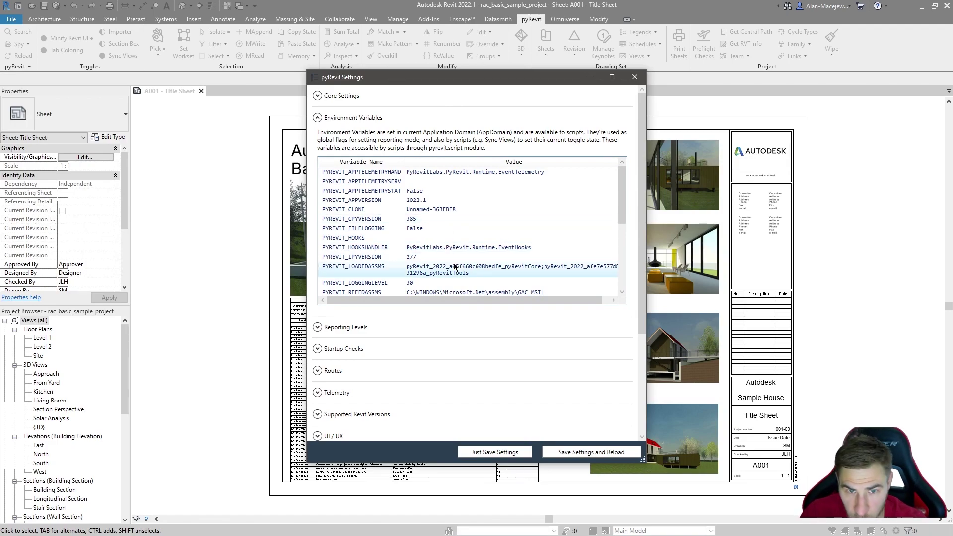
scroll(447, 226, down, 1)
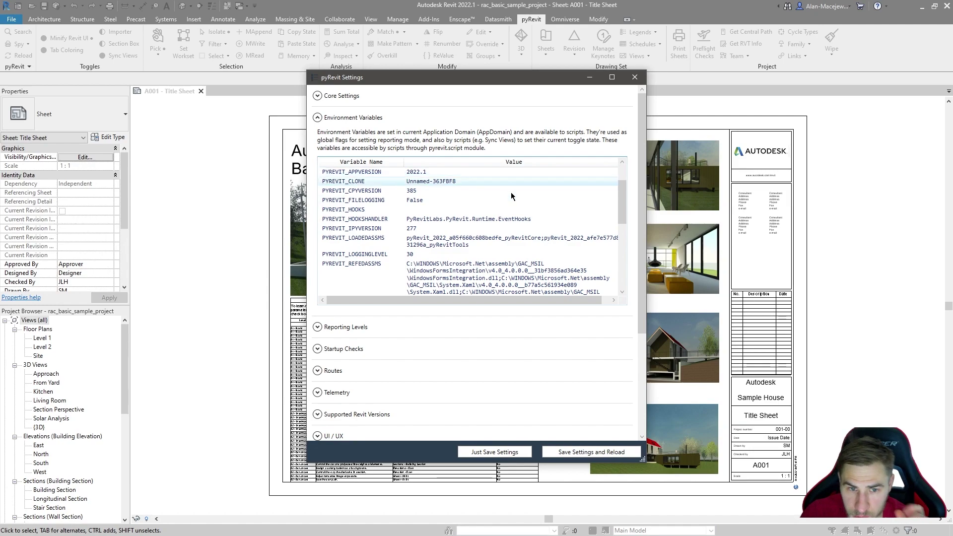
scroll(497, 189, down, 1)
scroll(447, 208, up, 2)
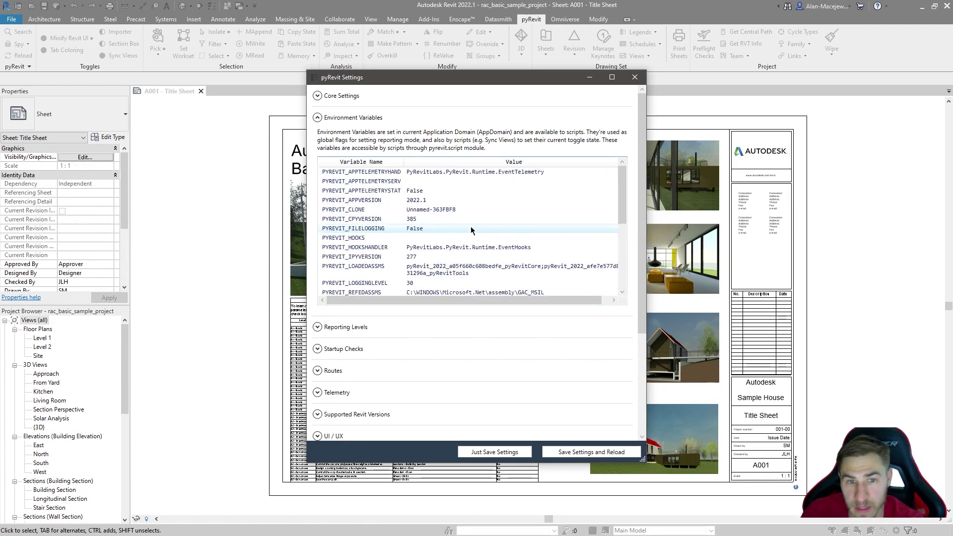
- Collapse Environment Variables, then expand and collapse Reporting Levels, Startup Checks and Routes in turn
click(341, 118)
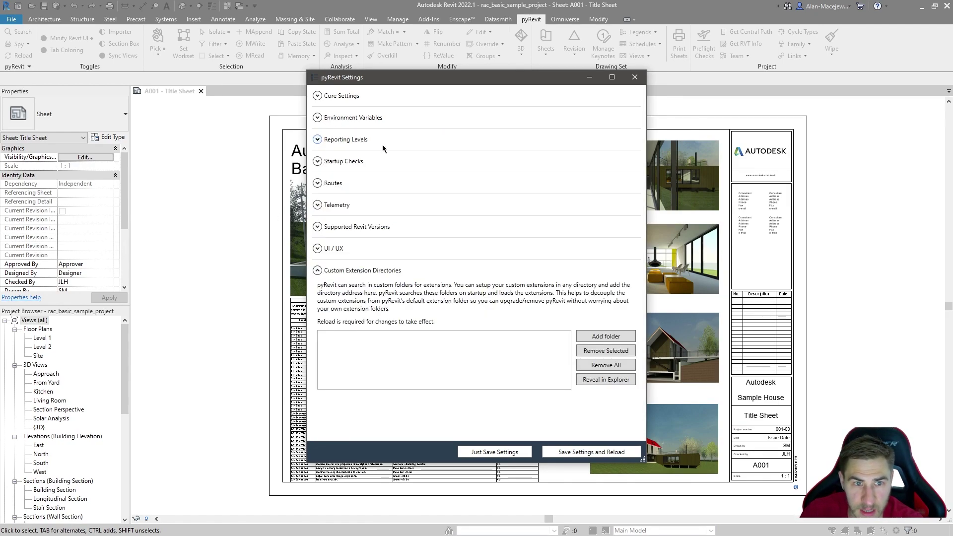
click(330, 139)
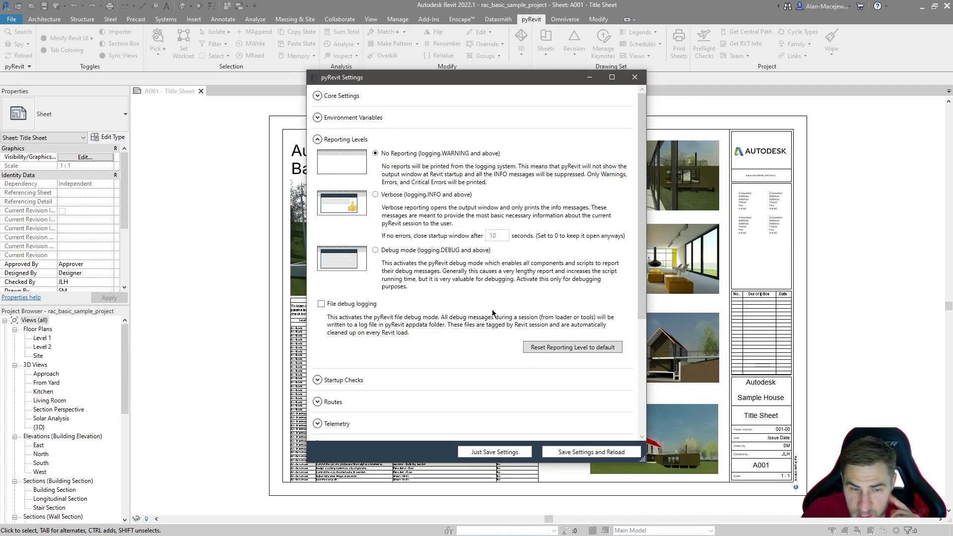
click(338, 138)
click(343, 161)
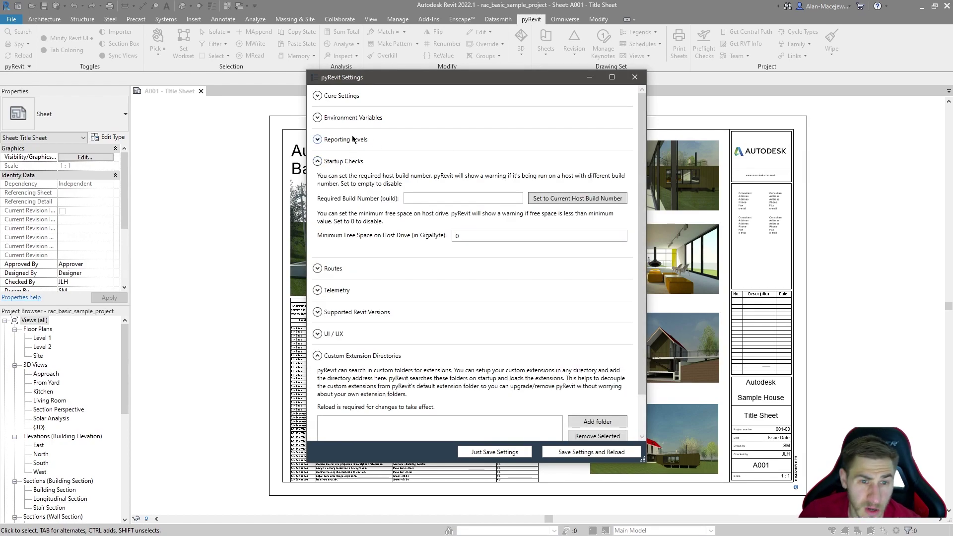
click(326, 163)
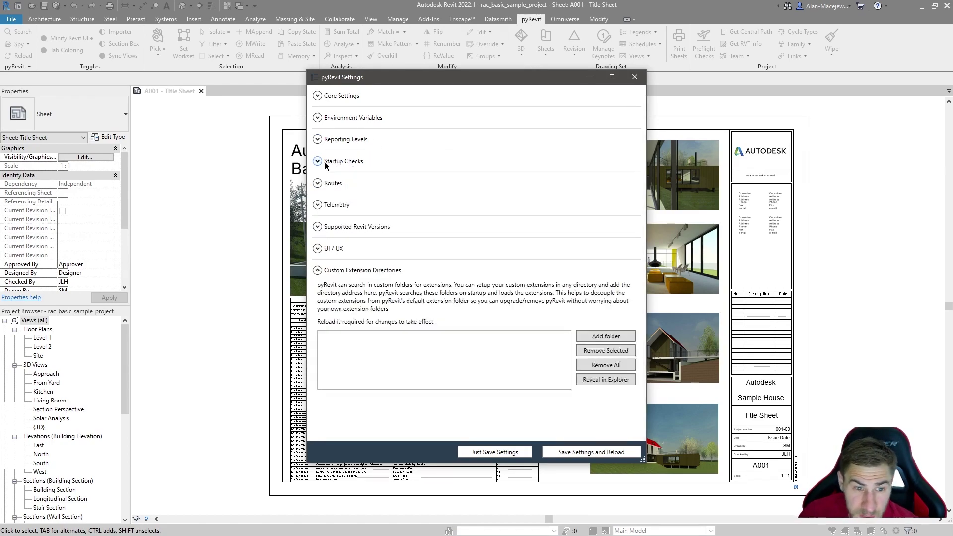
click(318, 183)
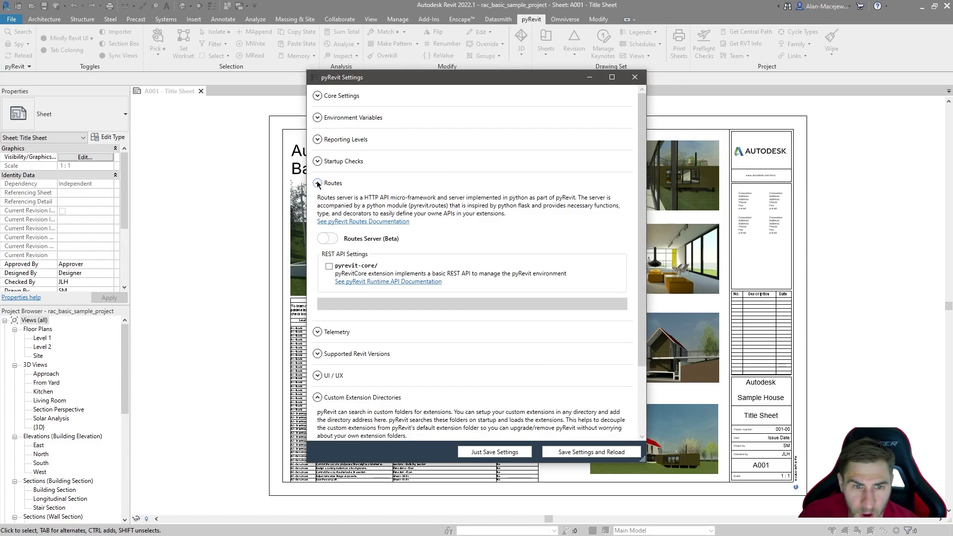
click(317, 183)
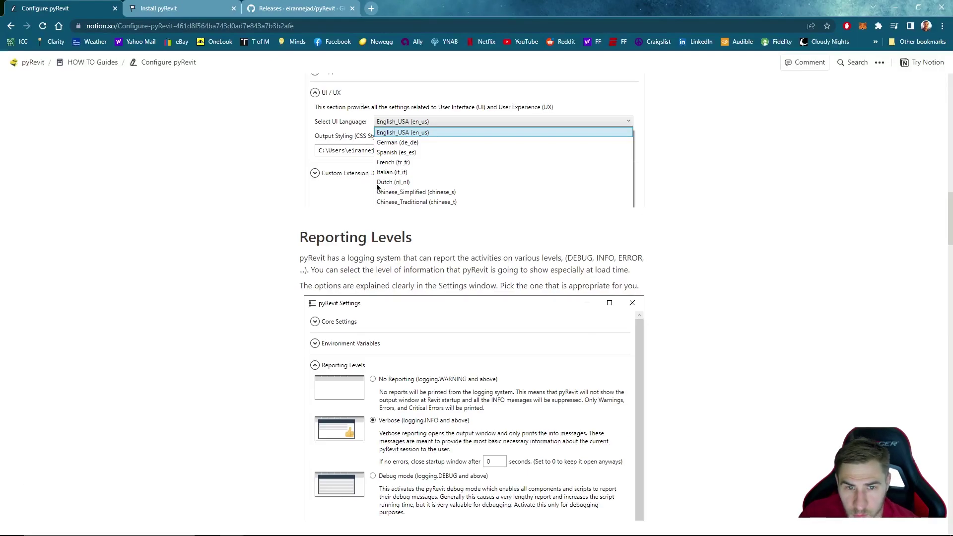
- Scroll the settings list, return to Revit from the guide, and expand the UI / UX settings
scroll(272, 193, up, 10)
scroll(263, 199, up, 5)
scroll(253, 198, down, 7)
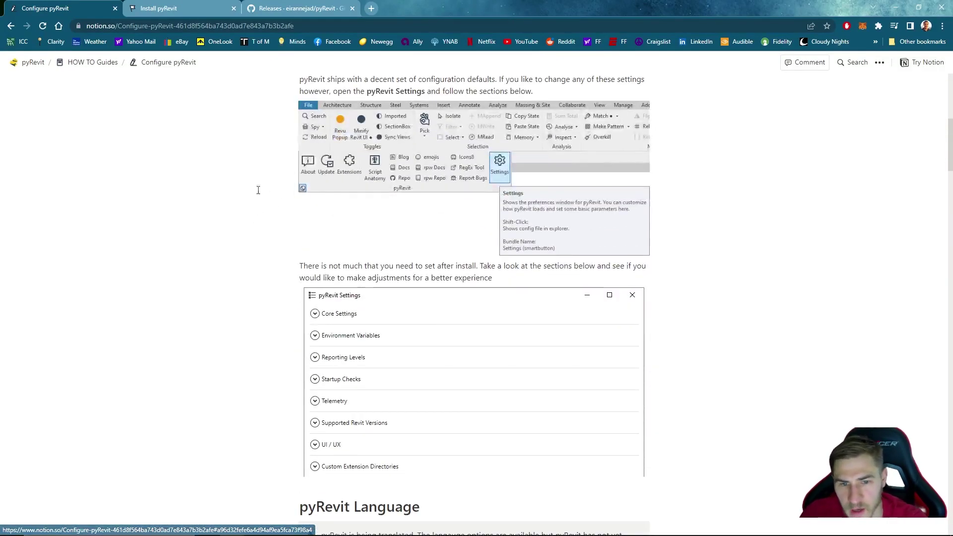
scroll(253, 199, down, 9)
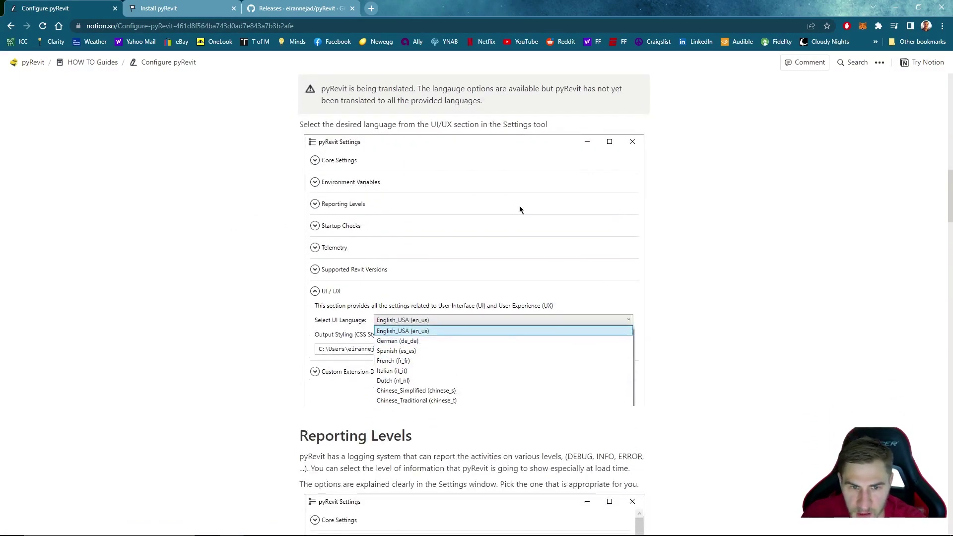
key(alt+Tab)
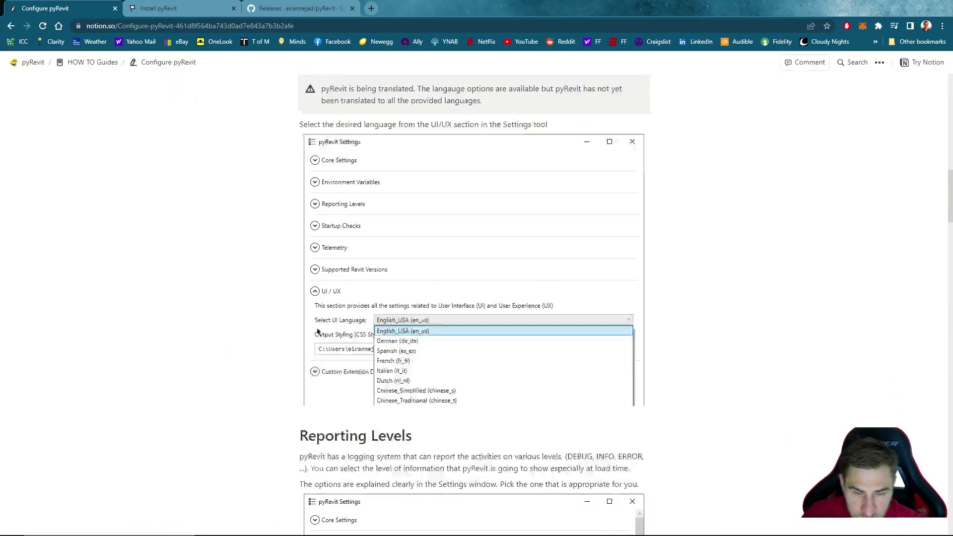
click(317, 248)
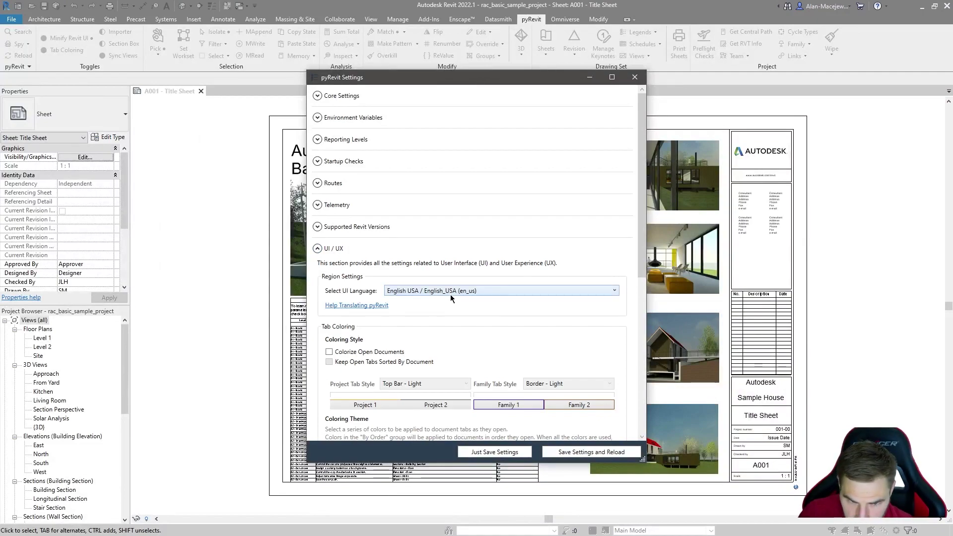
- Keep English USA (en_us) as the UI language and turn on Colorize Open Documents
click(451, 293)
click(452, 292)
scroll(549, 287, down, 1)
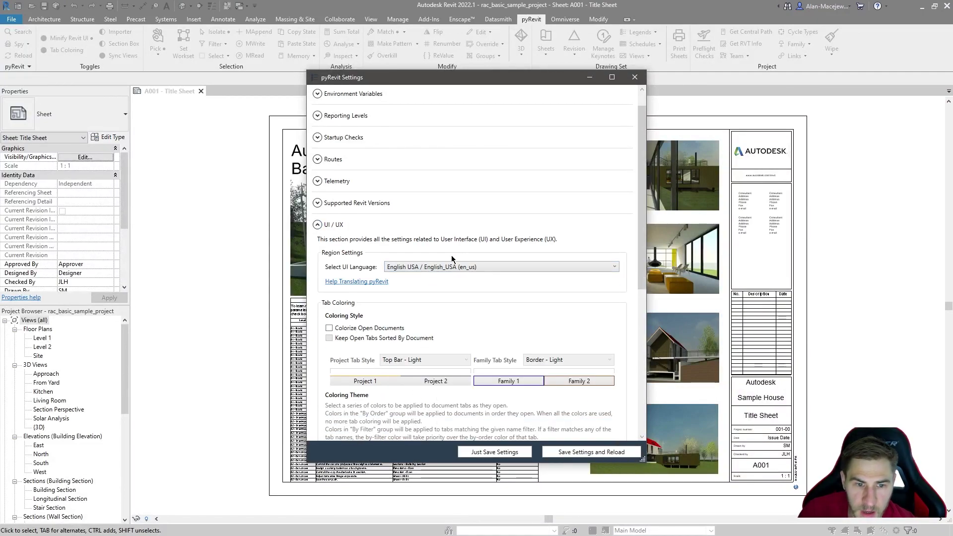
scroll(389, 304, down, 2)
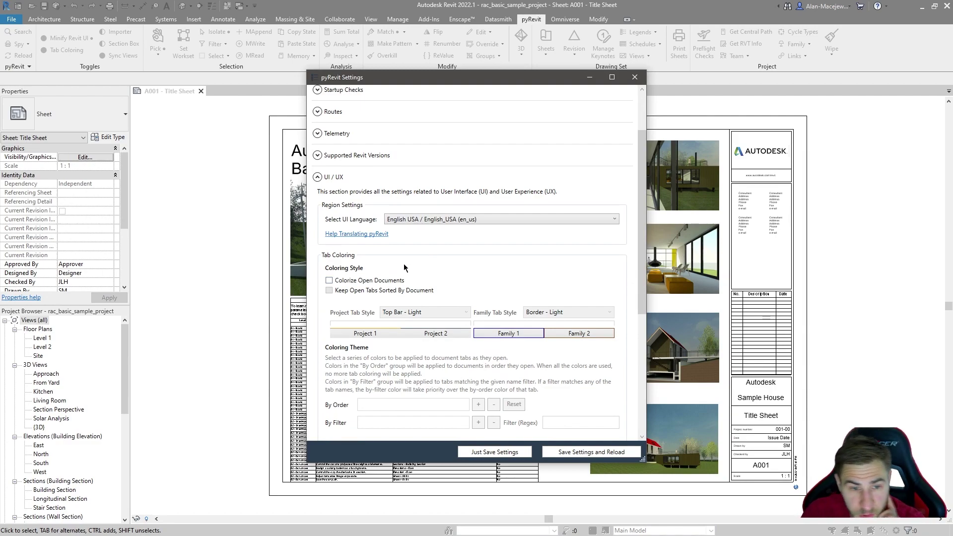
click(347, 281)
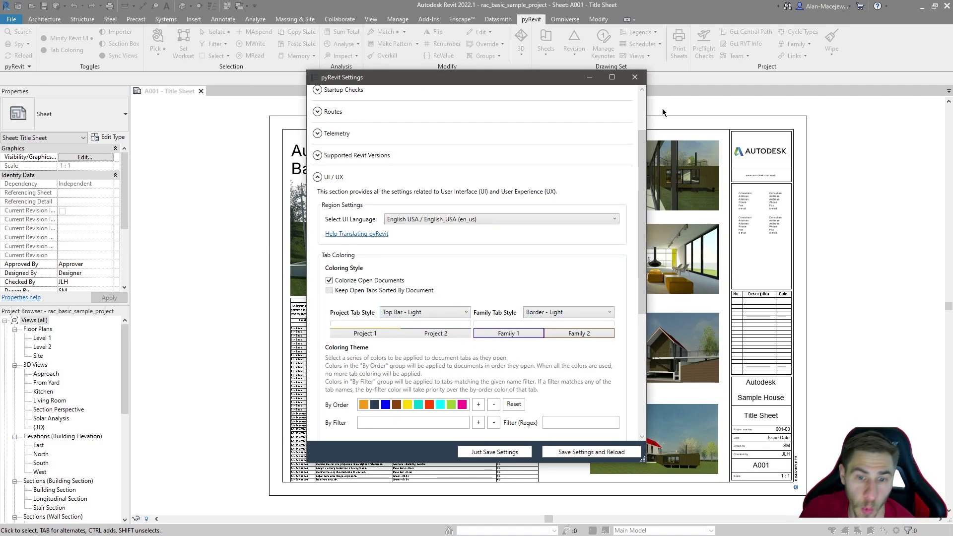
- Keep Border - Light as the family tab style, then consult the Notion setup guide
click(577, 312)
click(584, 312)
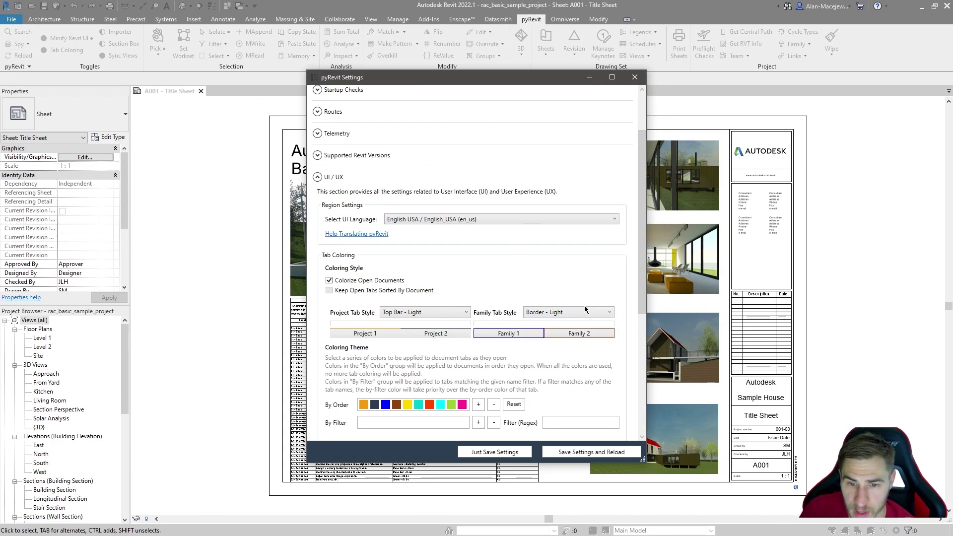
scroll(407, 283, down, 2)
scroll(352, 258, up, 1)
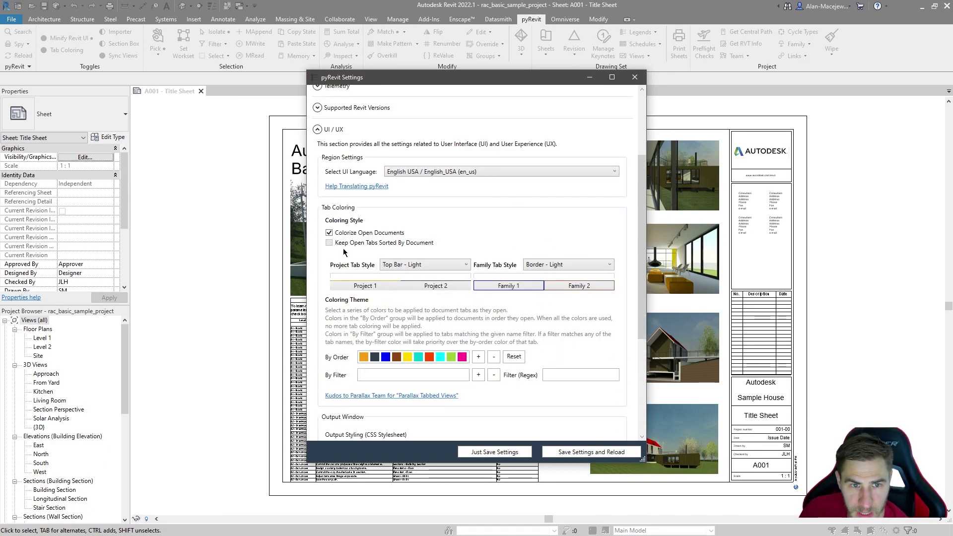
key(alt+Tab)
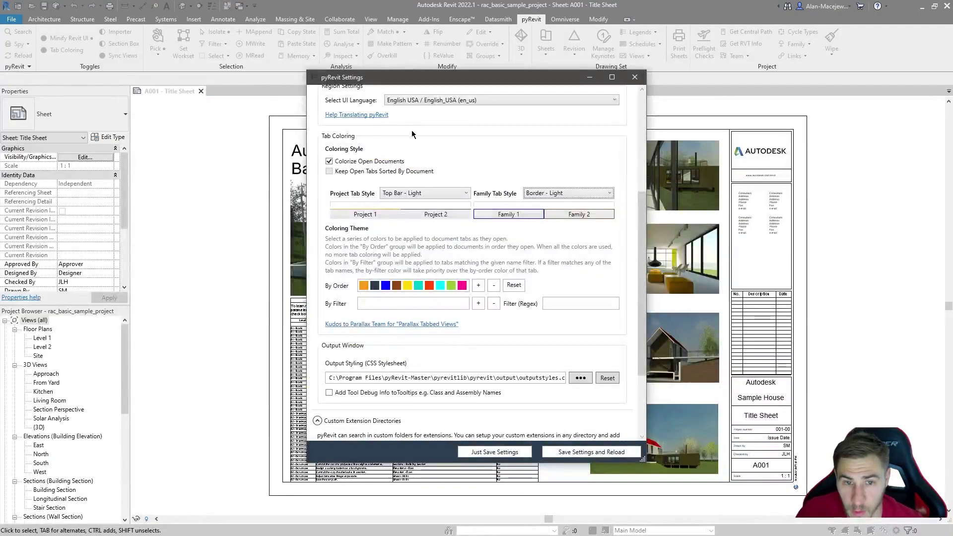
scroll(392, 141, up, 10)
scroll(369, 149, down, 1)
click(317, 224)
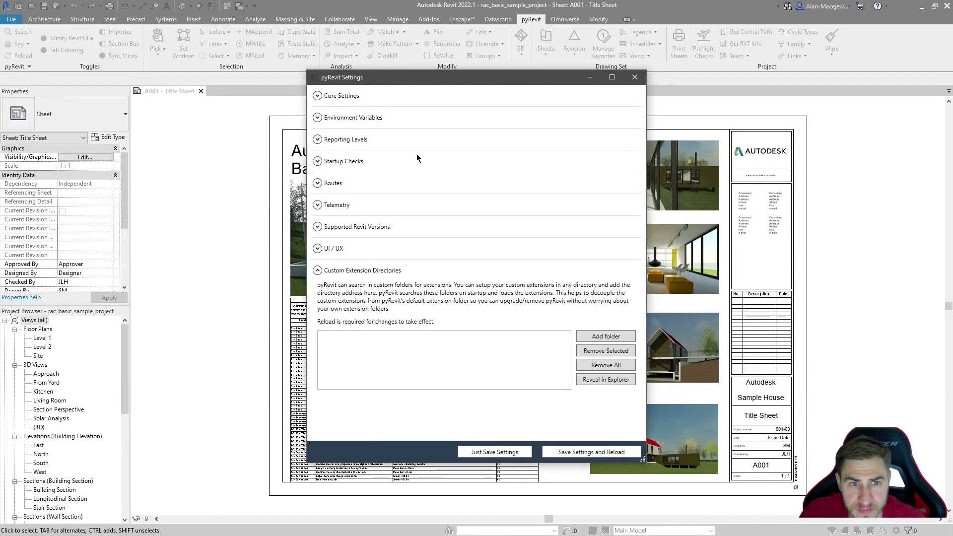
click(328, 96)
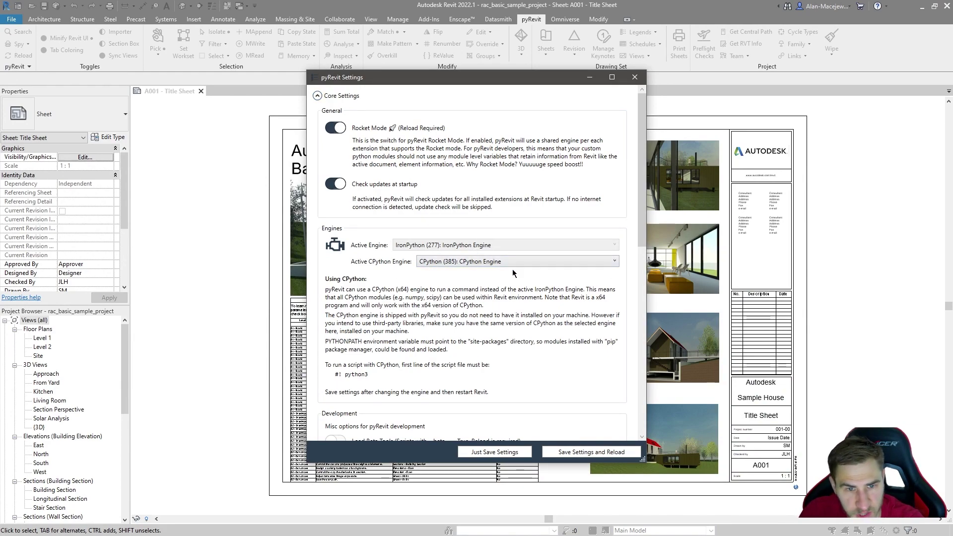
click(449, 263)
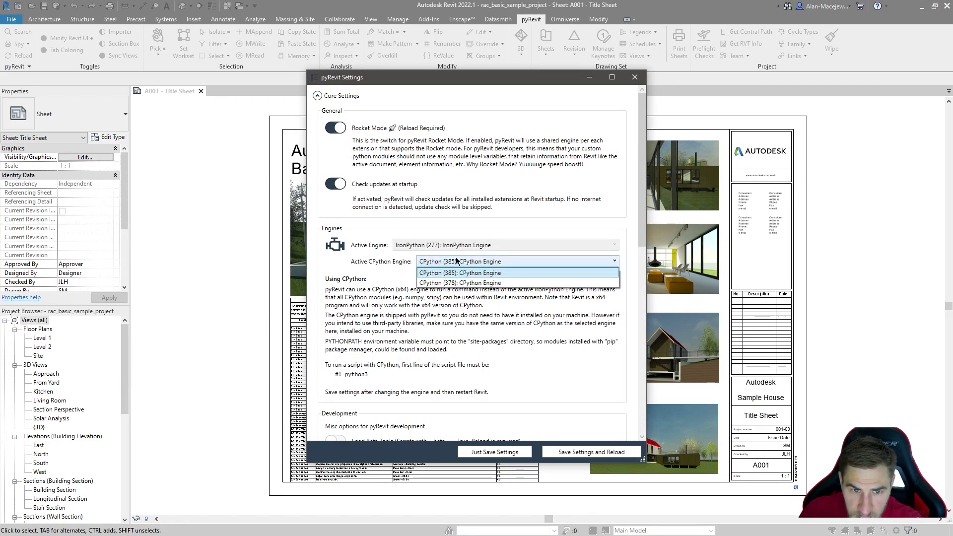
click(471, 268)
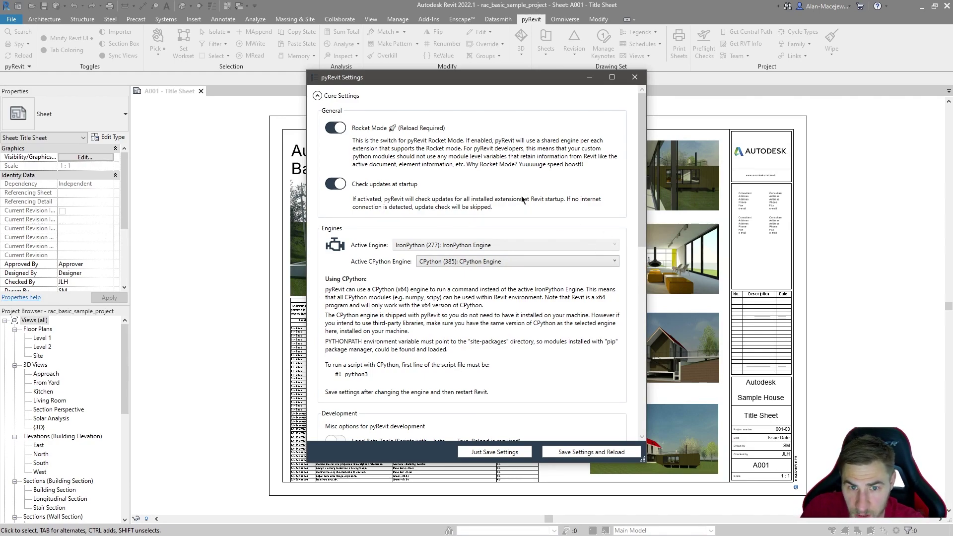
key(alt+Tab)
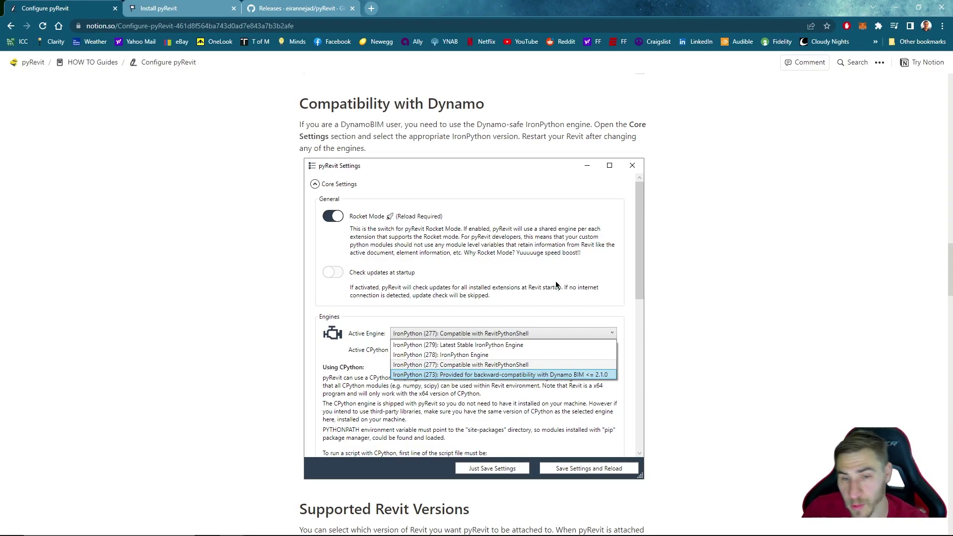
scroll(561, 294, down, 2)
scroll(534, 309, down, 4)
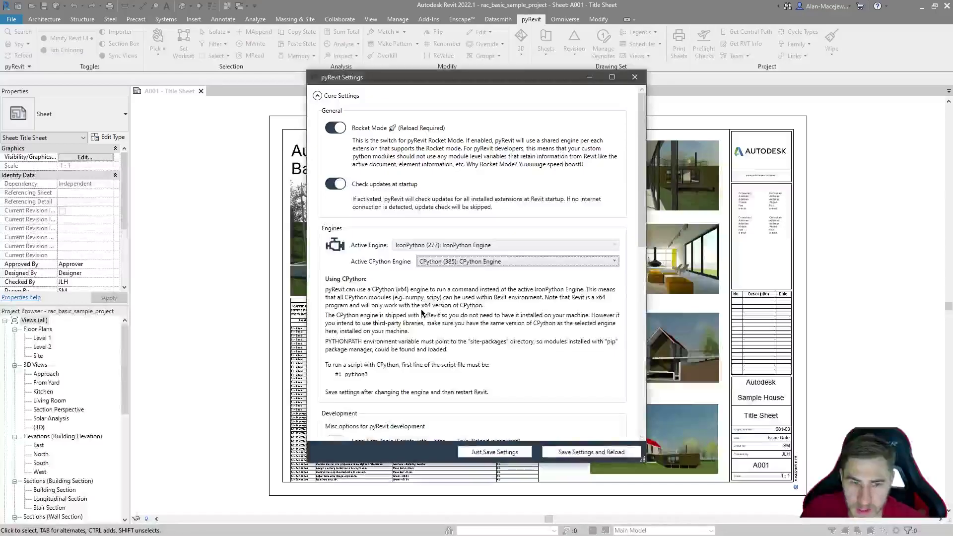
- Collapse Core Settings, review Supported Revit Versions, then save pyRevit settings without reloading
click(317, 95)
click(317, 270)
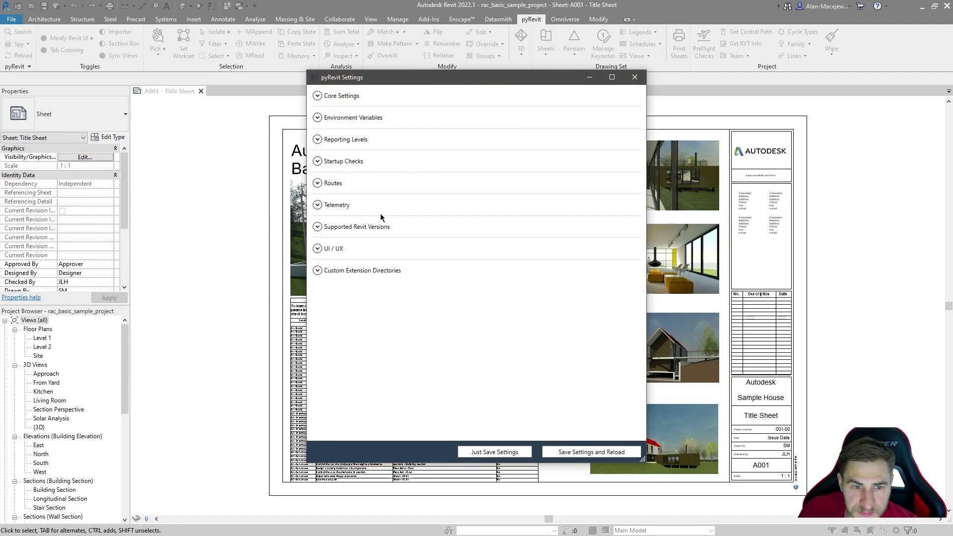
click(317, 226)
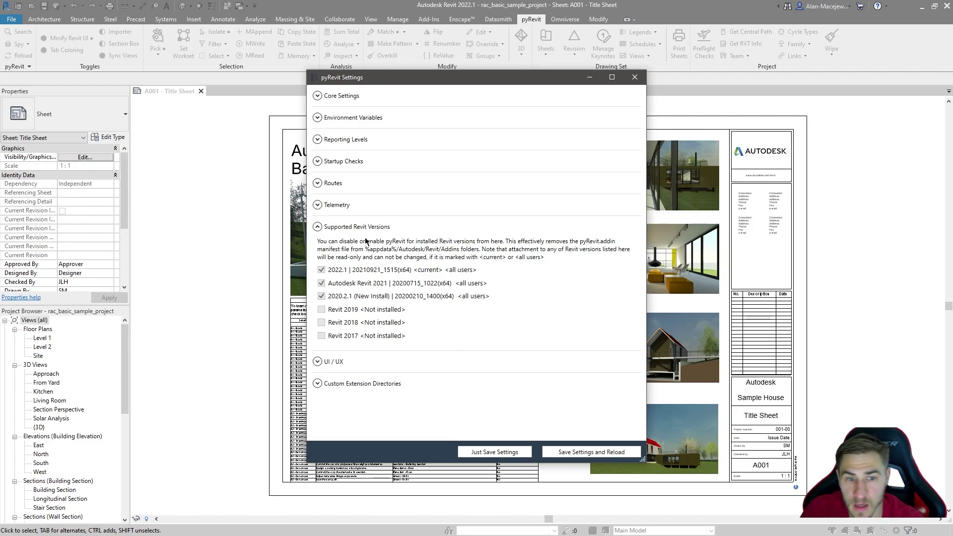
click(317, 228)
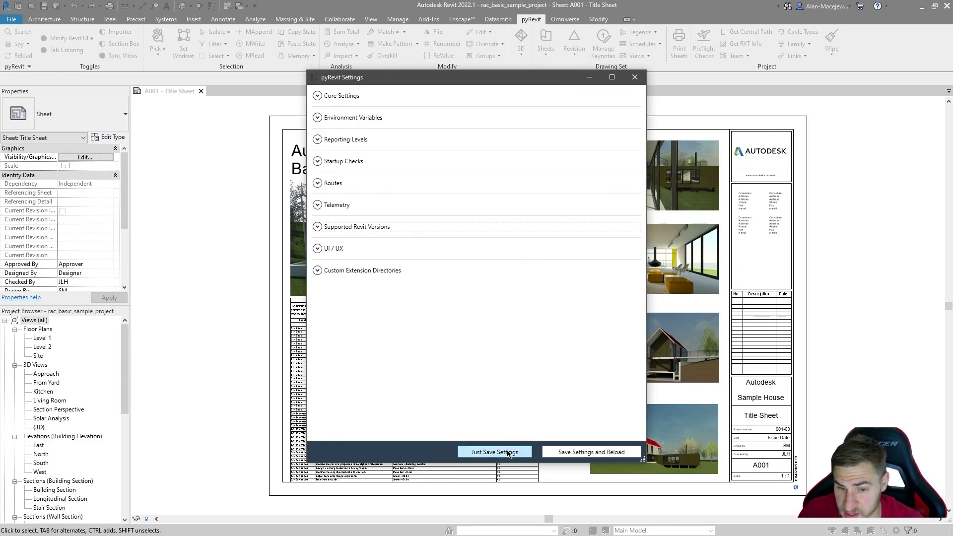
click(585, 449)
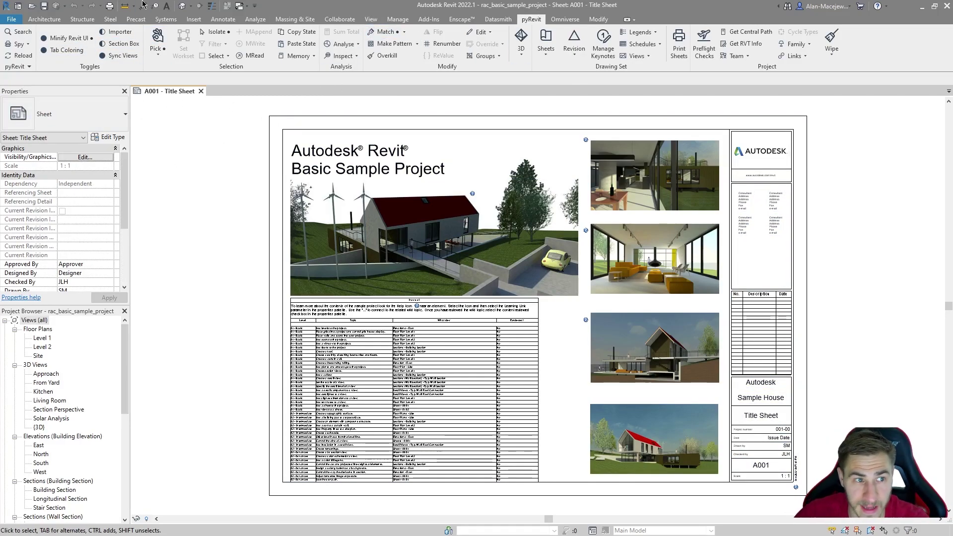
- Launch the Icons8 Revit icon page from the pyRevit panel's slide-out
click(22, 66)
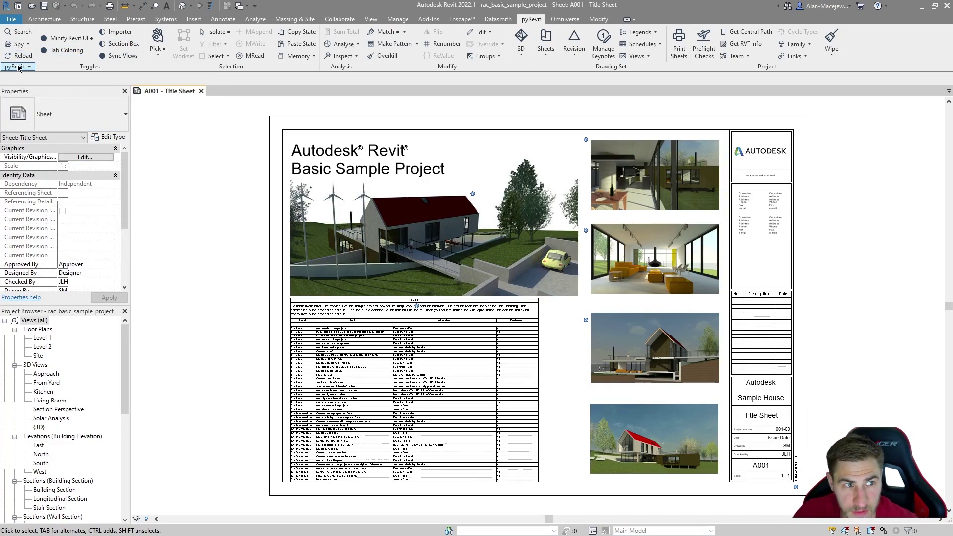
click(20, 67)
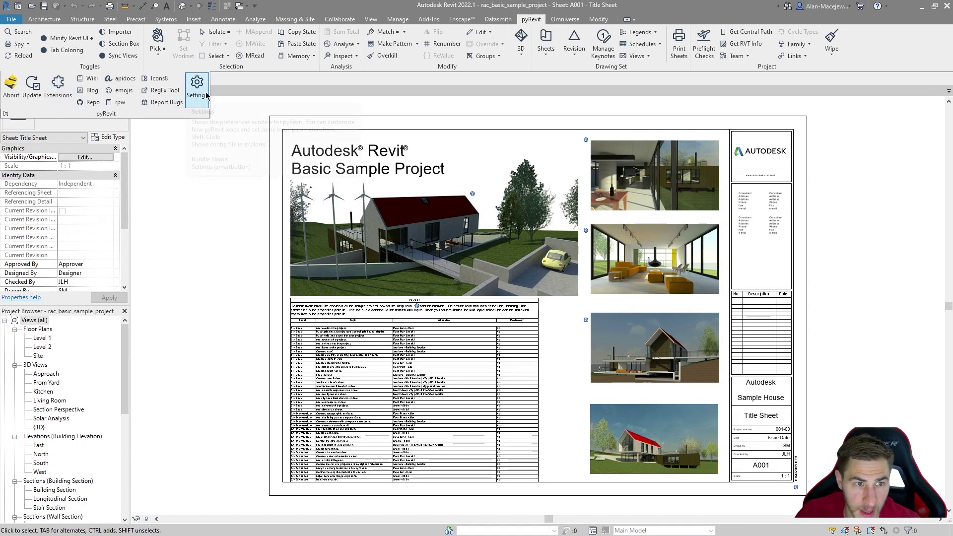
click(157, 78)
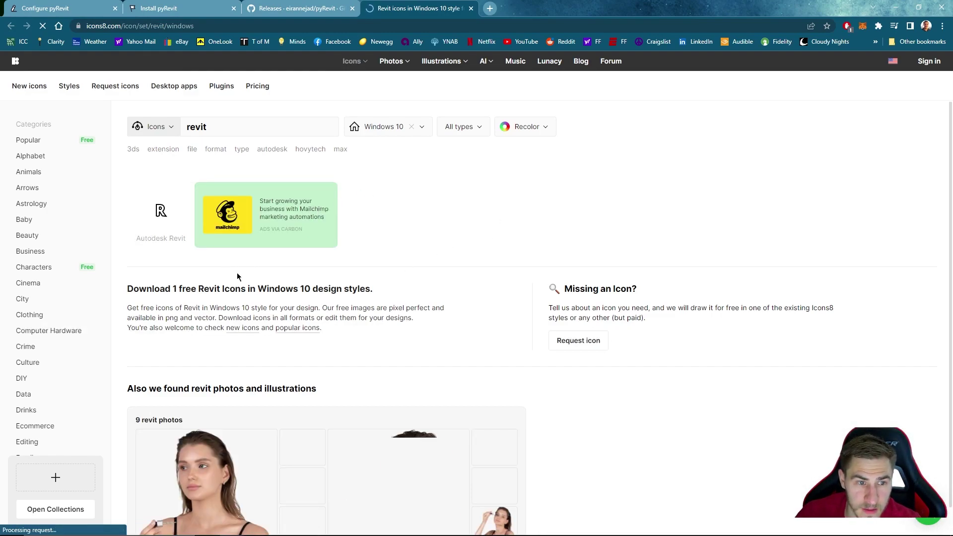
- Open the Autodesk Revit icon's details and its other style options on Icons8
scroll(343, 266, down, 1)
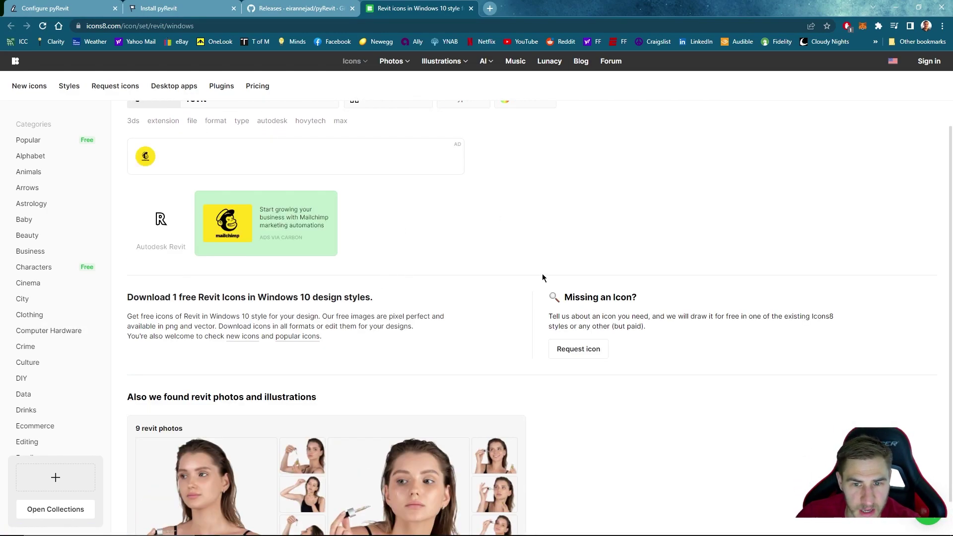
click(161, 219)
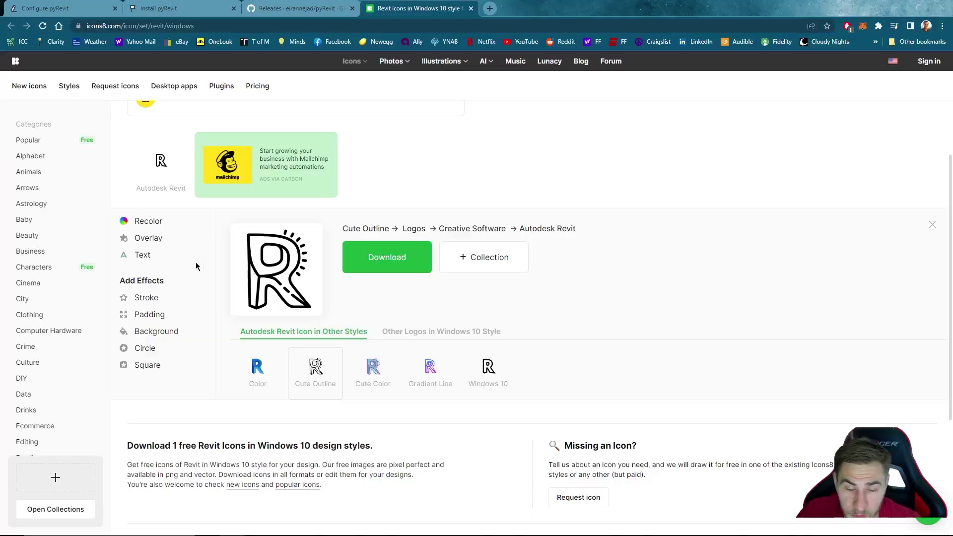
click(434, 332)
click(317, 331)
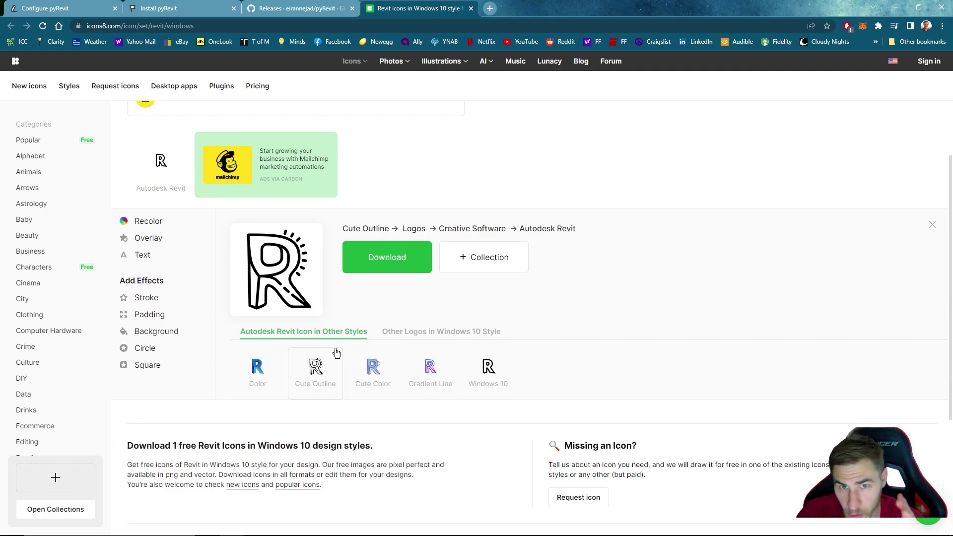
- Compare Color, Cute Outline, Gradient Line and Cute Color variants, returning to Color
click(271, 375)
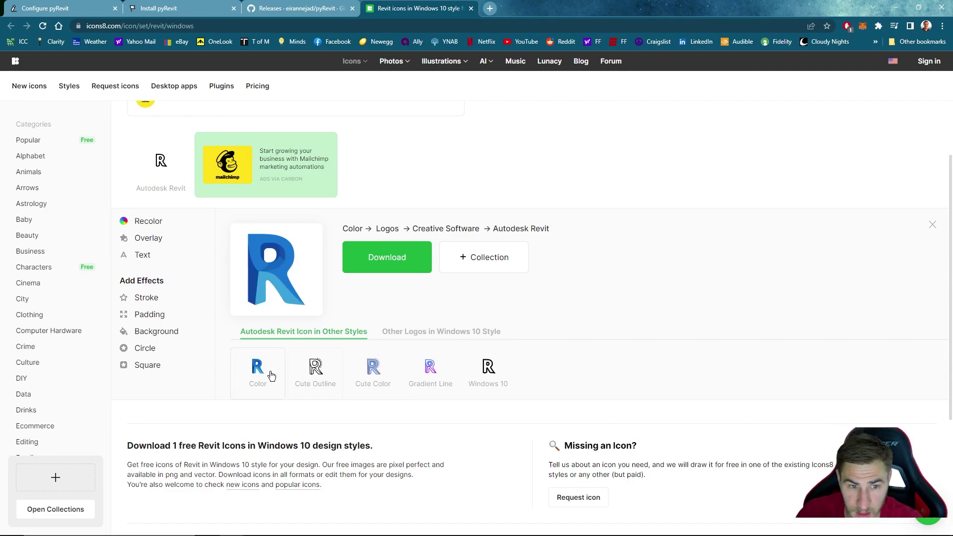
click(318, 365)
click(420, 375)
click(372, 374)
click(313, 373)
click(273, 375)
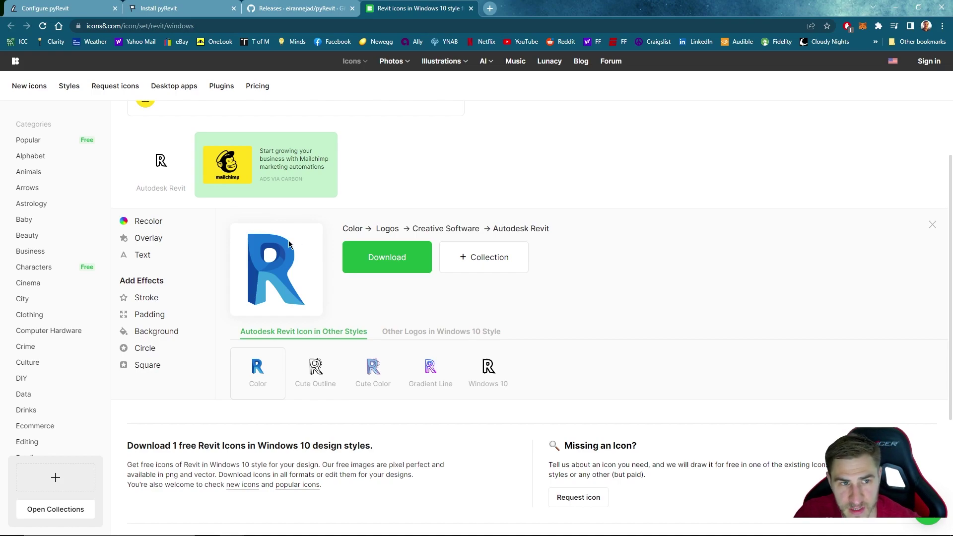
scroll(328, 308, up, 2)
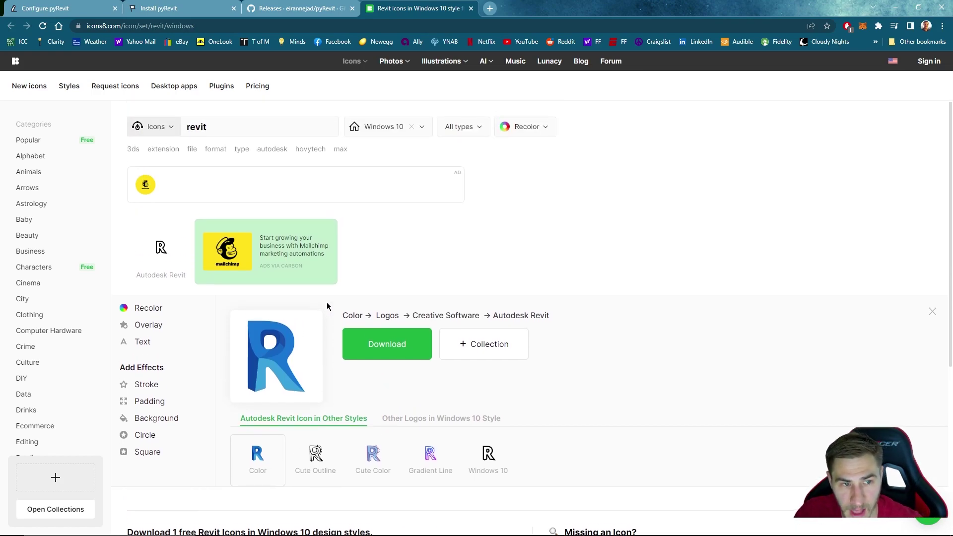
click(427, 418)
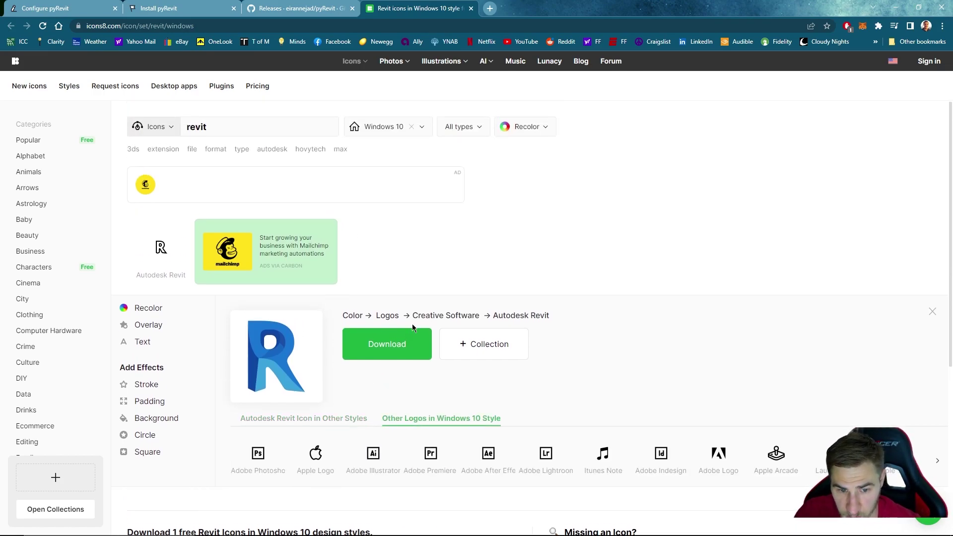
scroll(398, 377, down, 1)
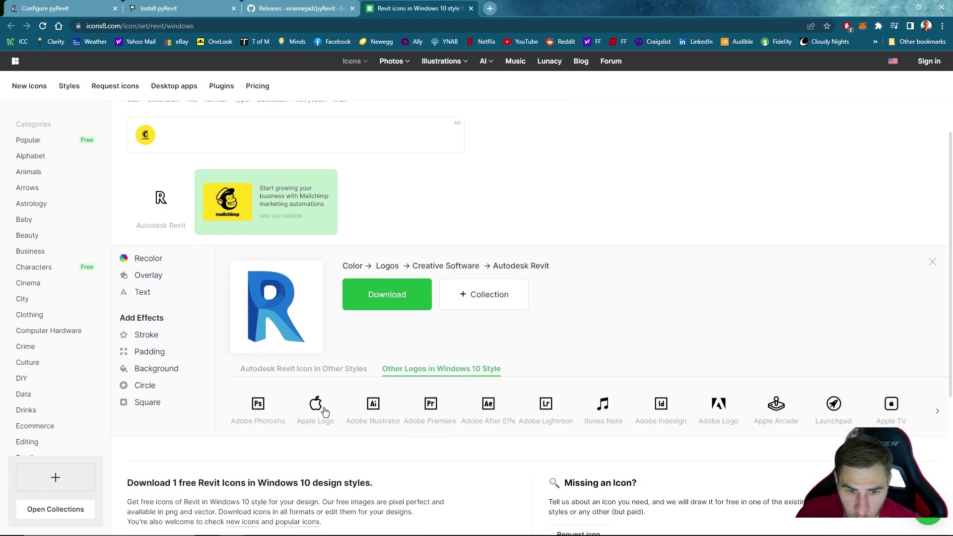
click(330, 373)
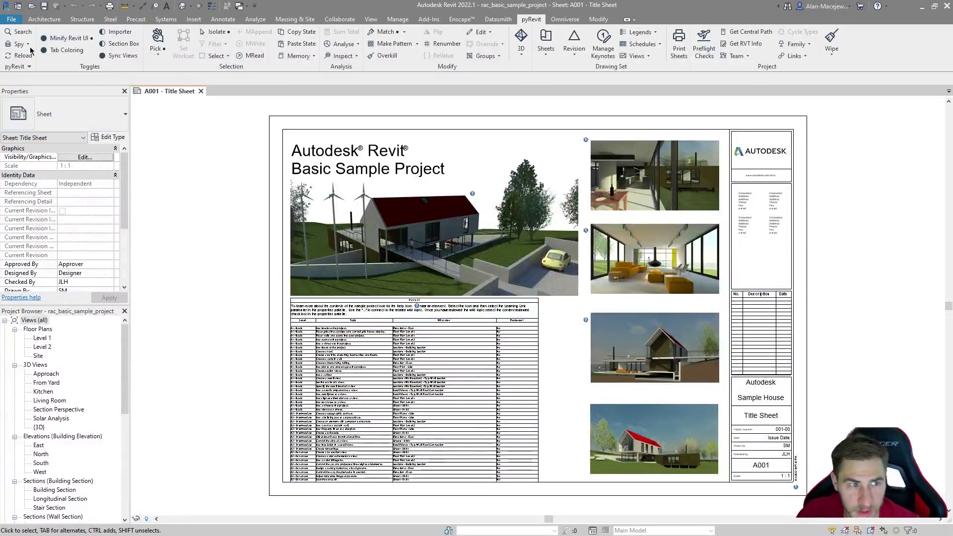
- Open the RegExr tester from the pyRevit slide-out, then switch back to Revit
click(16, 66)
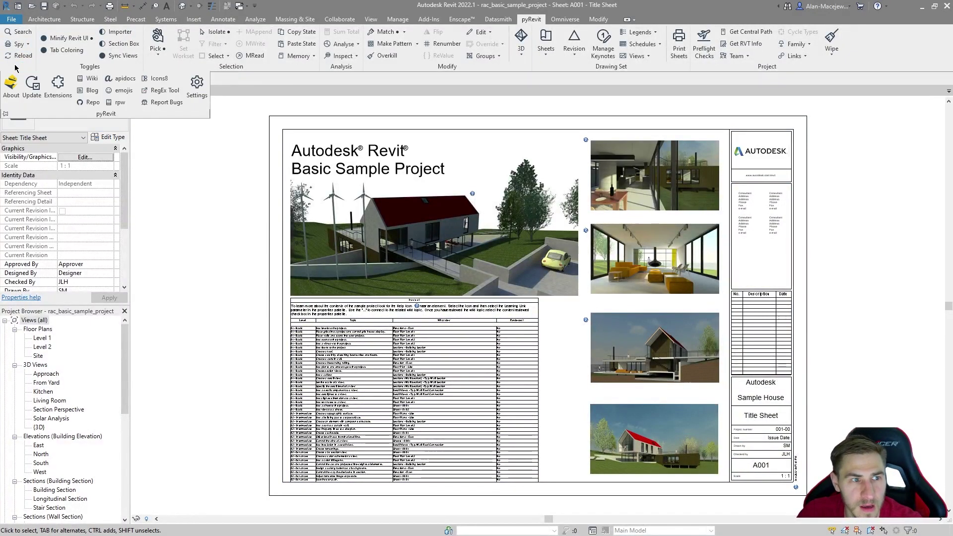
click(166, 90)
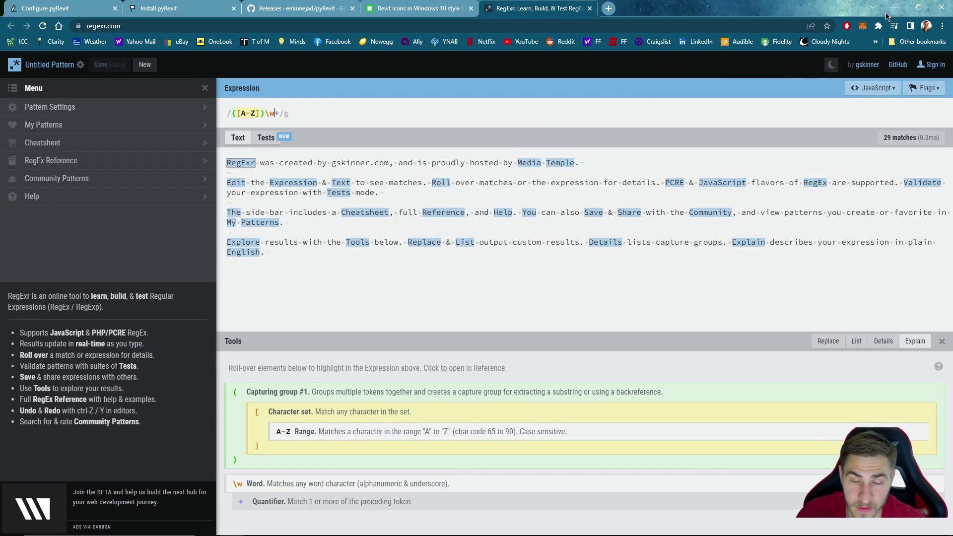
key(alt+Tab)
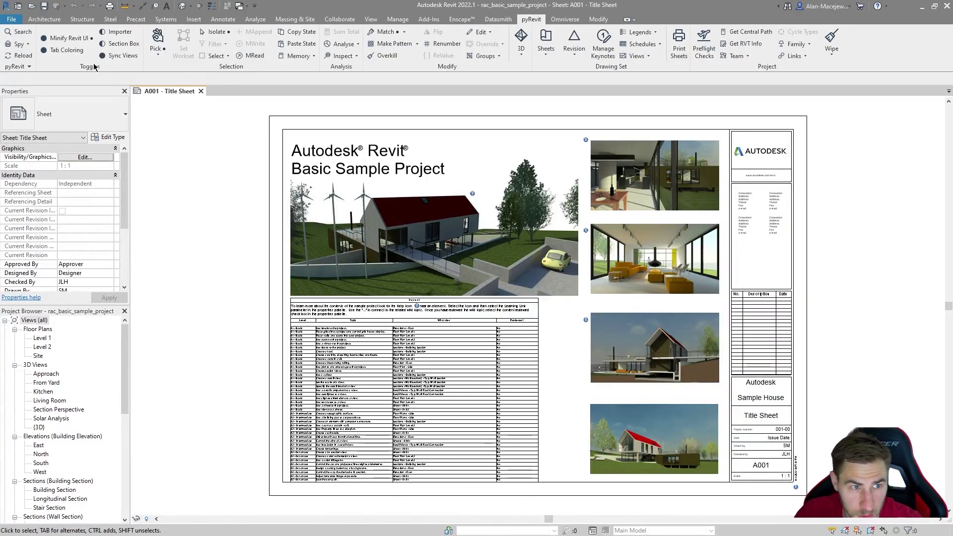
- Open the Revit API namespaces on ApiDocs.co from pyRevit, then close that tab
click(17, 66)
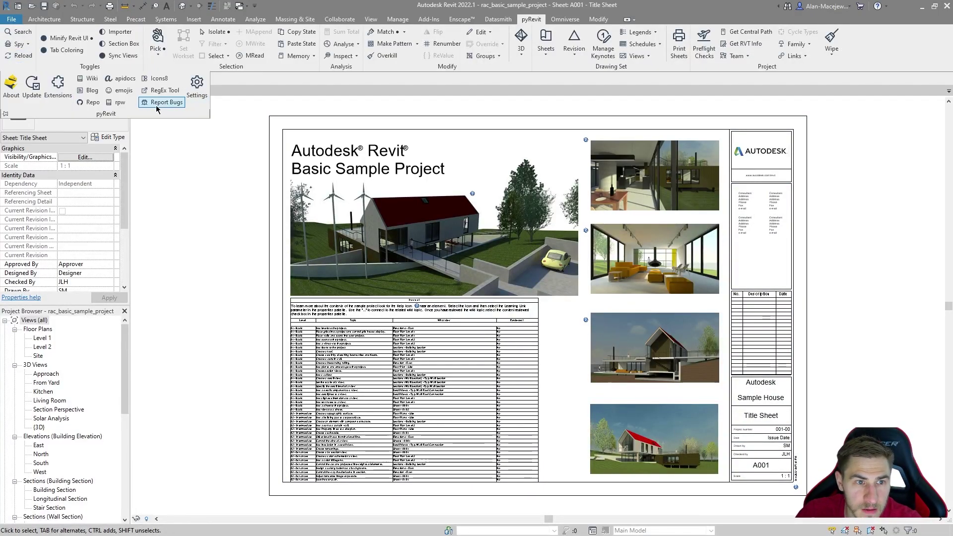
click(121, 80)
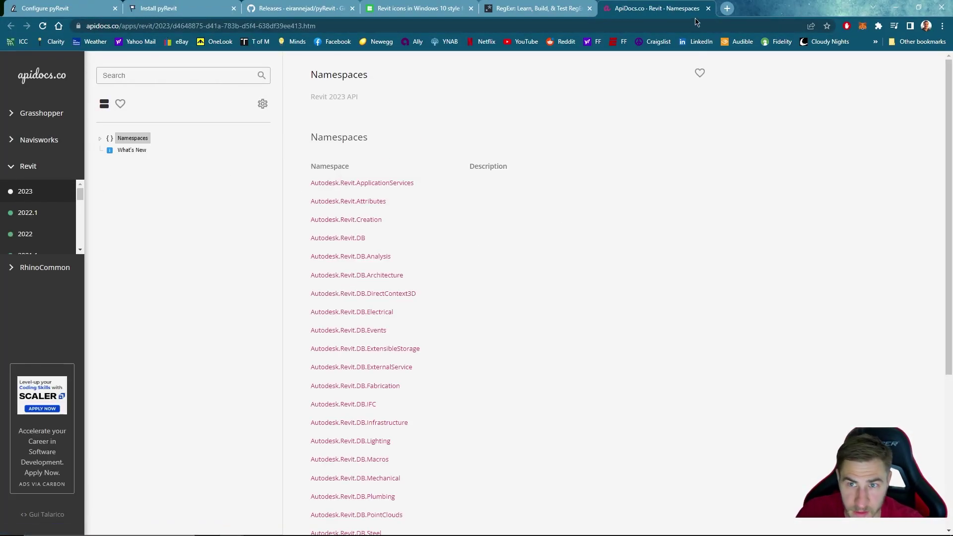
click(708, 10)
- Minimize the browser and open the pyRevit Extension Manager from the slide-out
click(896, 7)
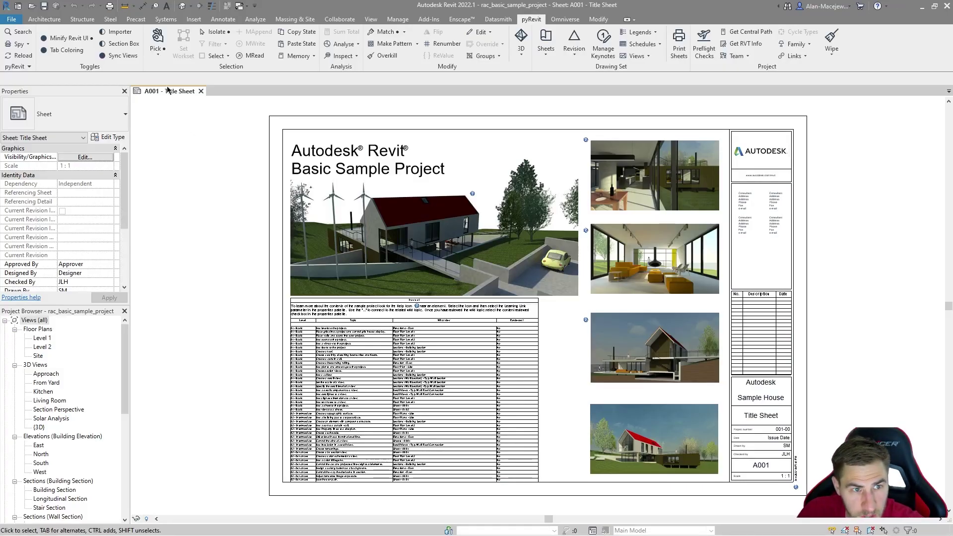
click(16, 66)
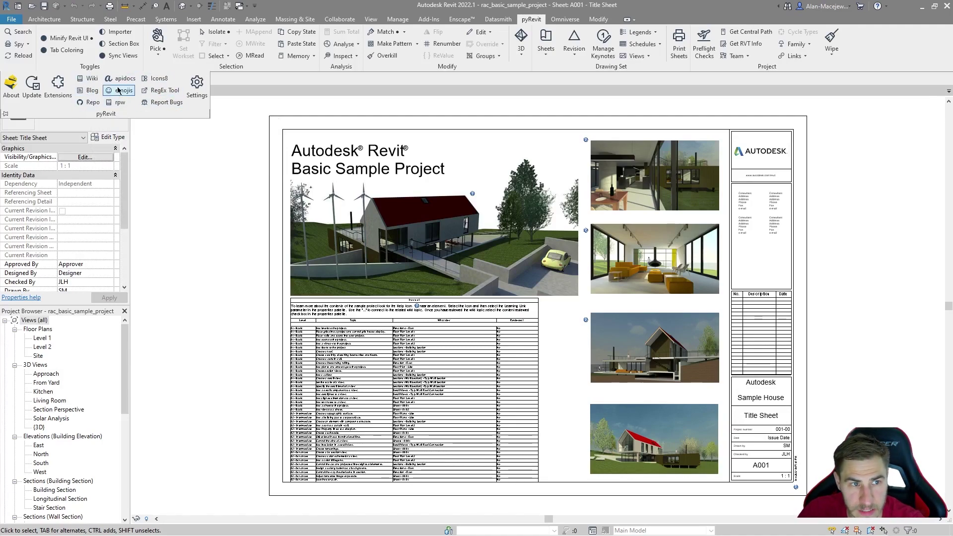
click(65, 96)
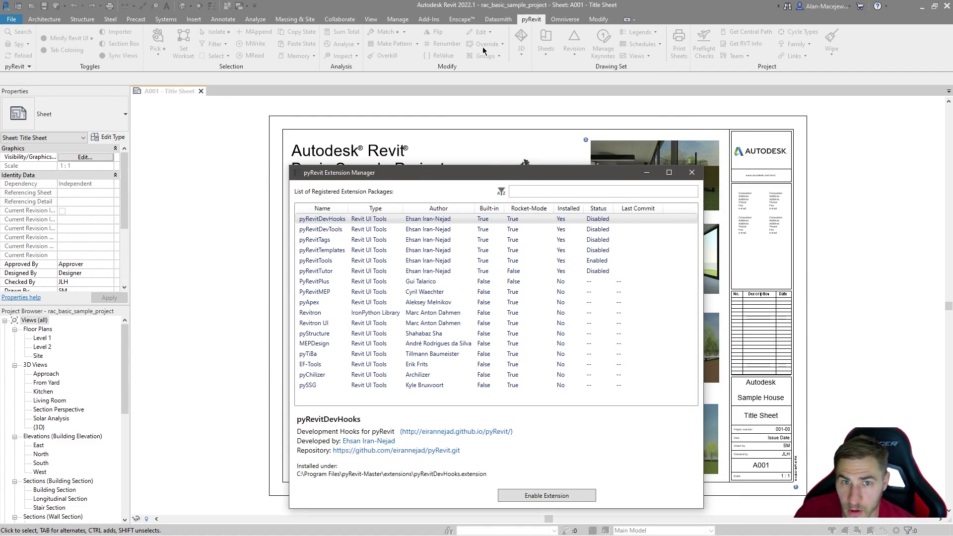
drag(487, 169, 479, 142)
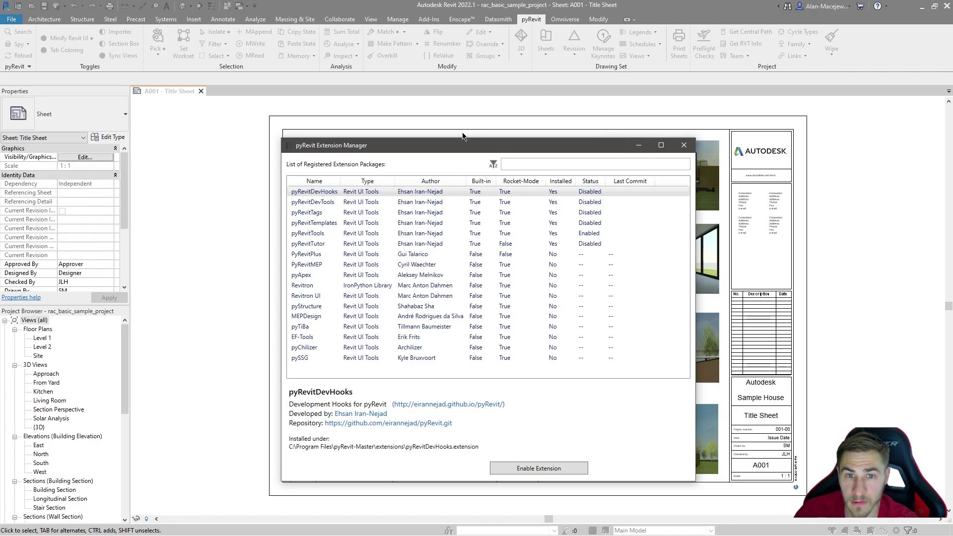
drag(460, 147, 469, 126)
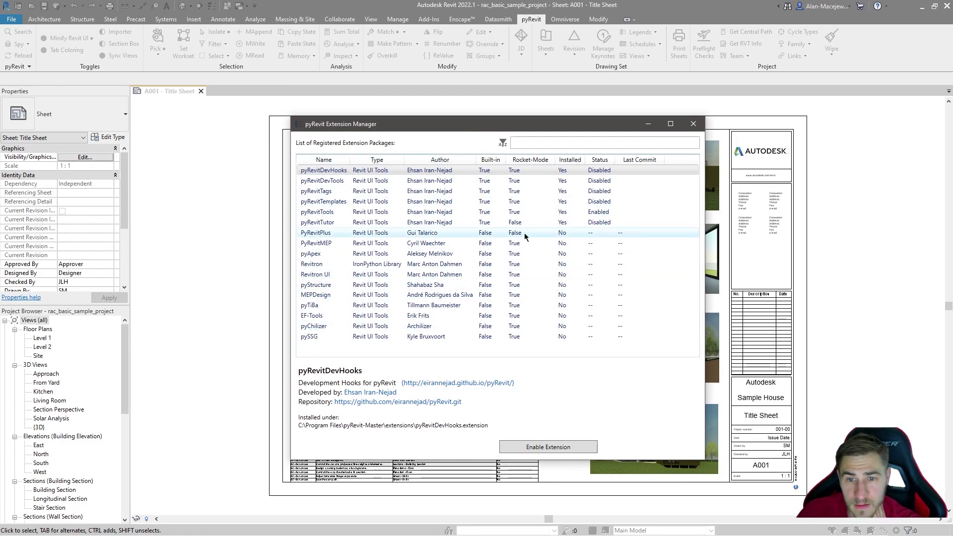
click(440, 234)
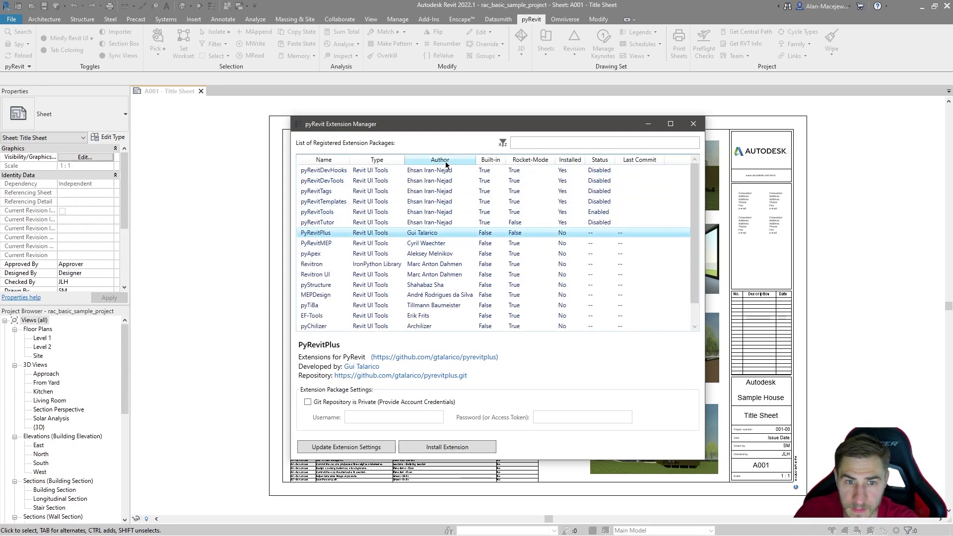
scroll(406, 246, down, 1)
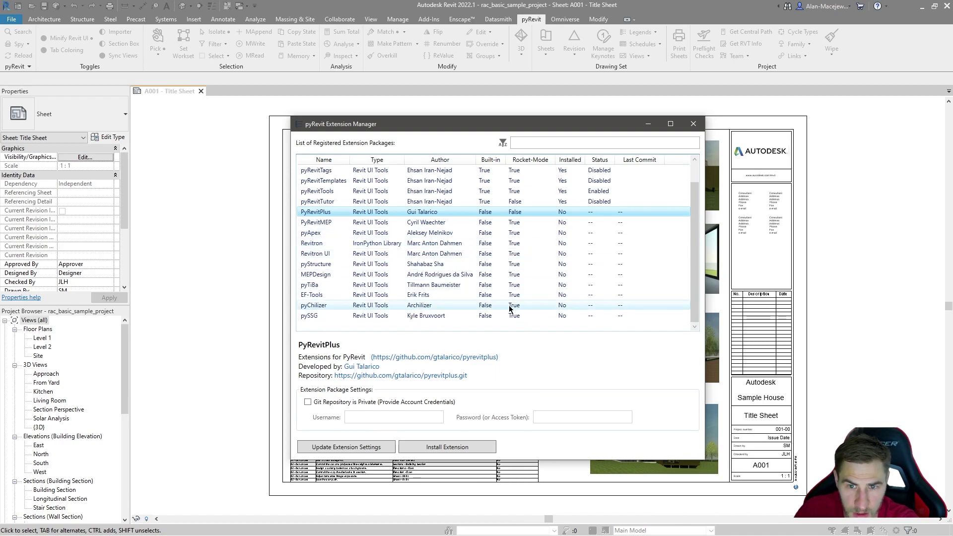
scroll(511, 306, up, 1)
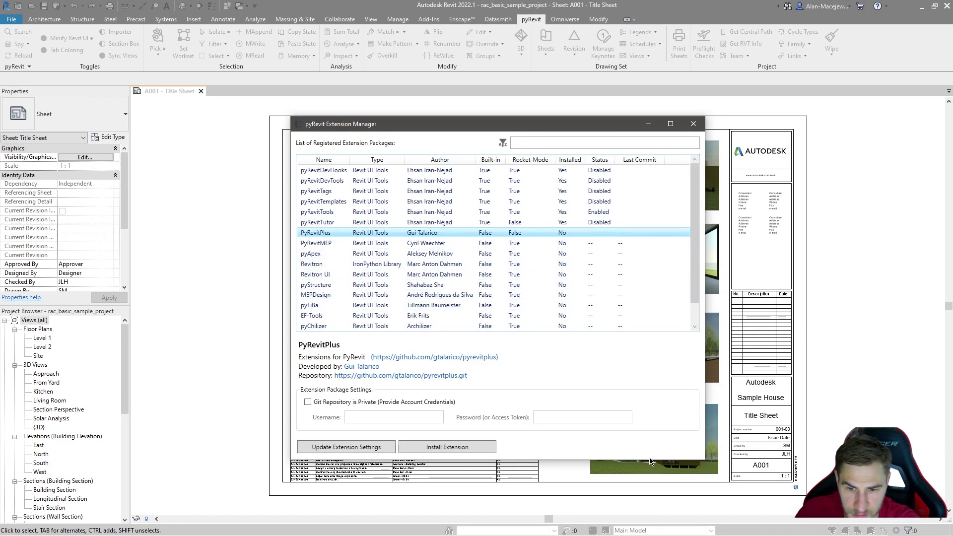
drag(654, 461, 654, 507)
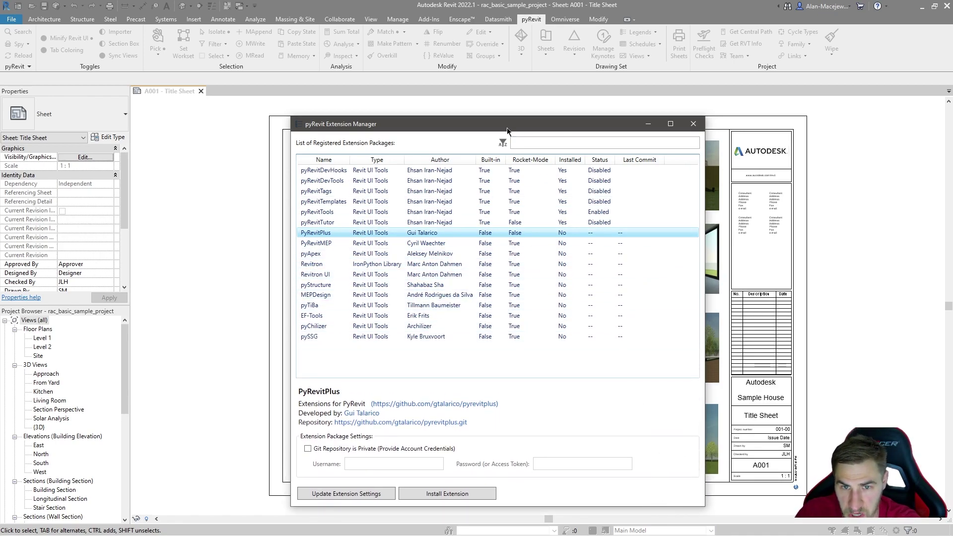
drag(511, 130, 513, 120)
click(432, 159)
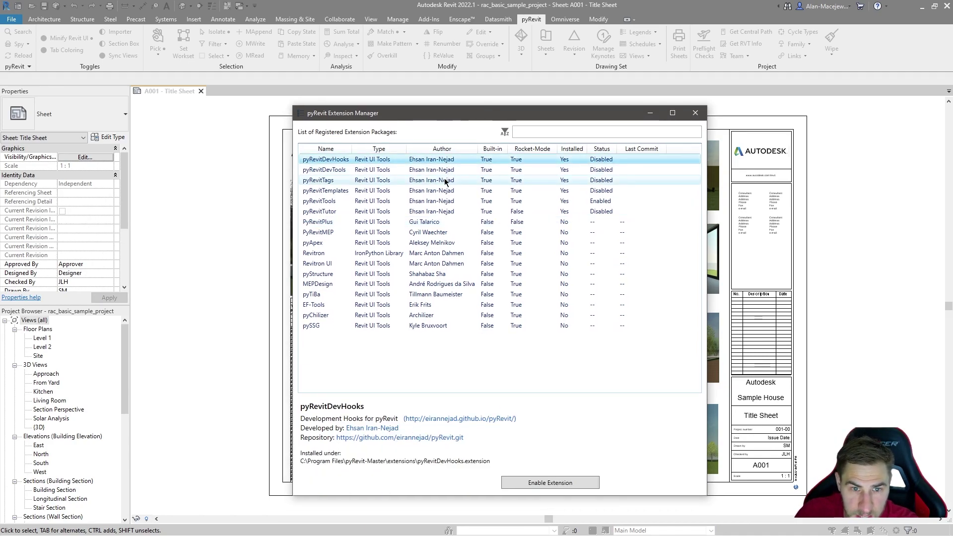
shift+click(497, 211)
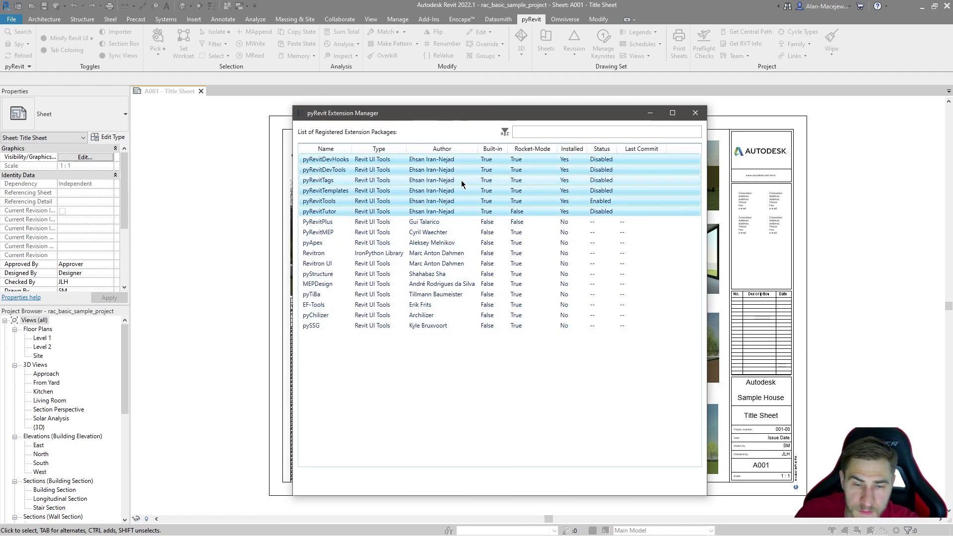
click(442, 180)
click(426, 160)
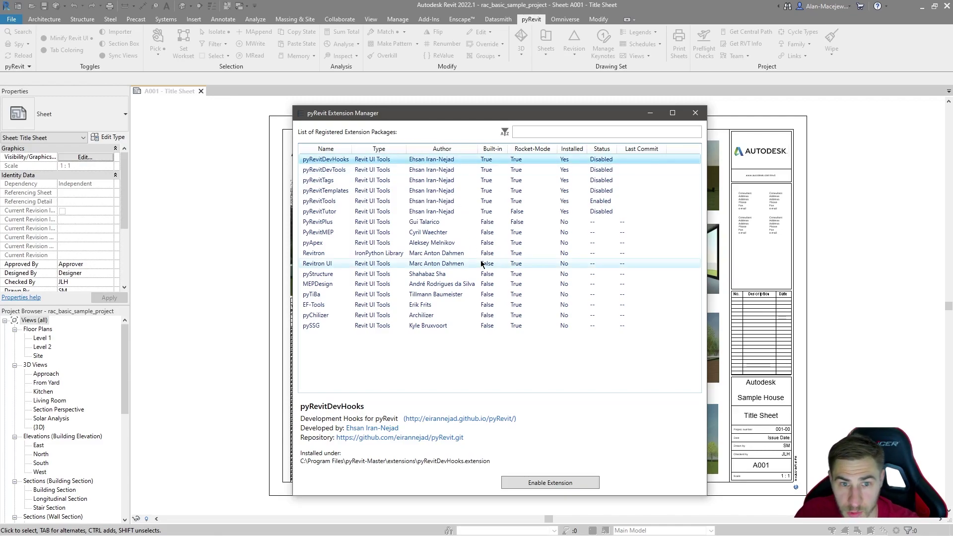
shift+click(461, 211)
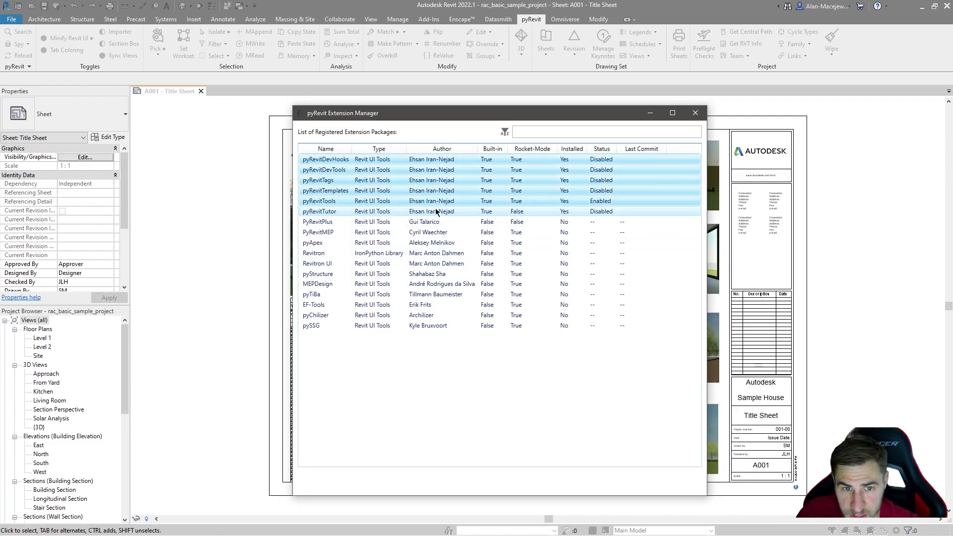
click(539, 213)
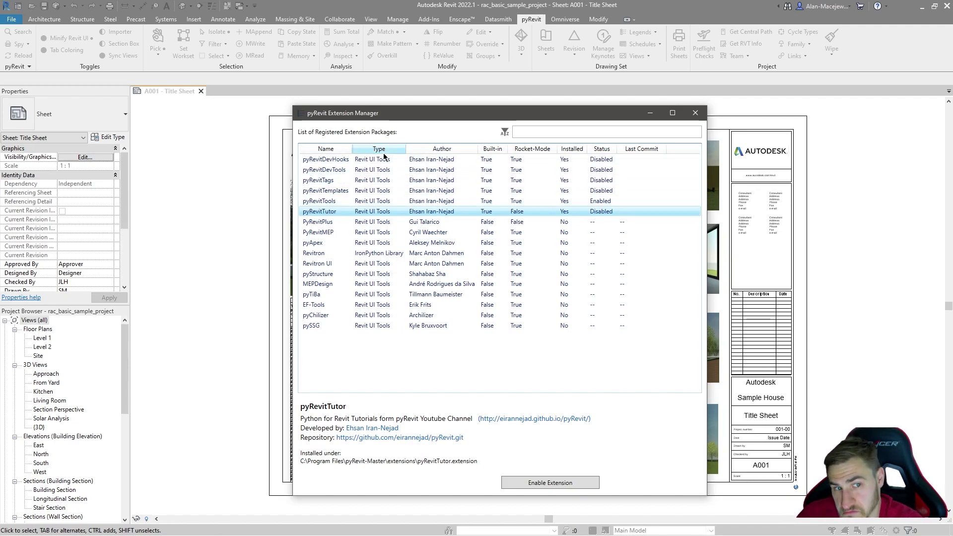
click(311, 203)
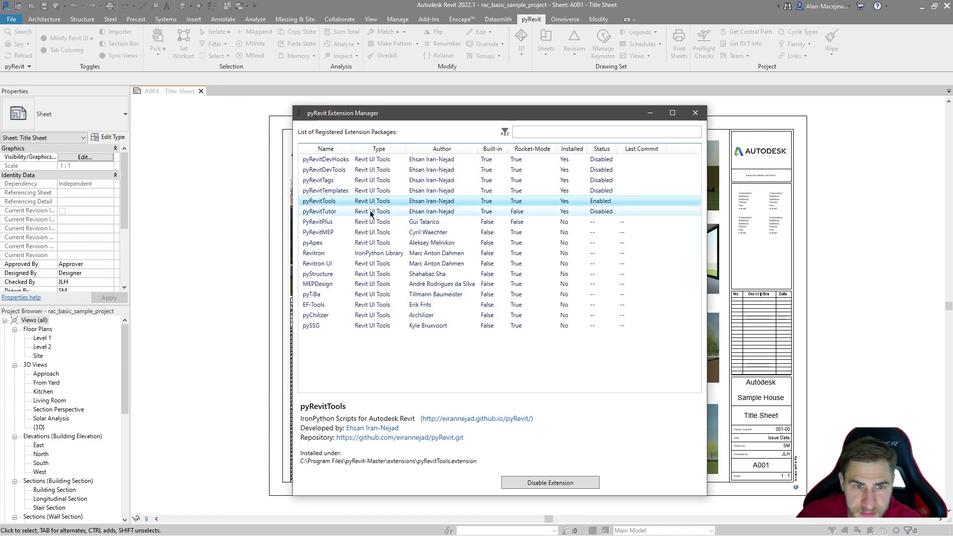
click(352, 181)
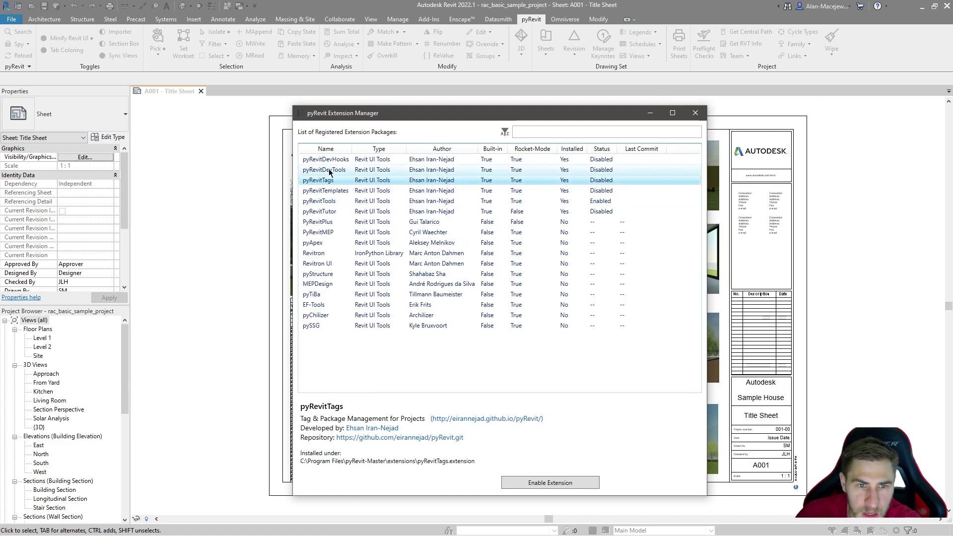
click(310, 170)
click(360, 190)
click(362, 181)
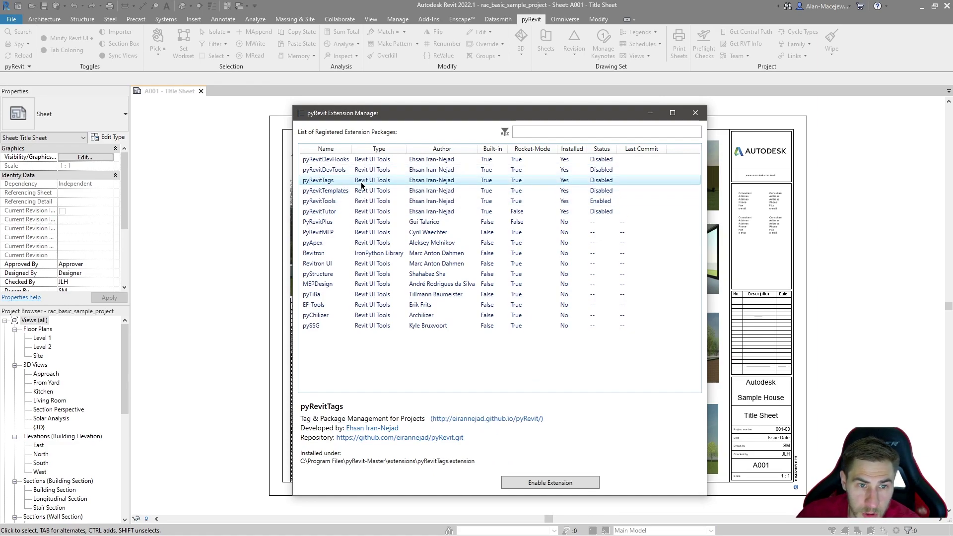
click(366, 191)
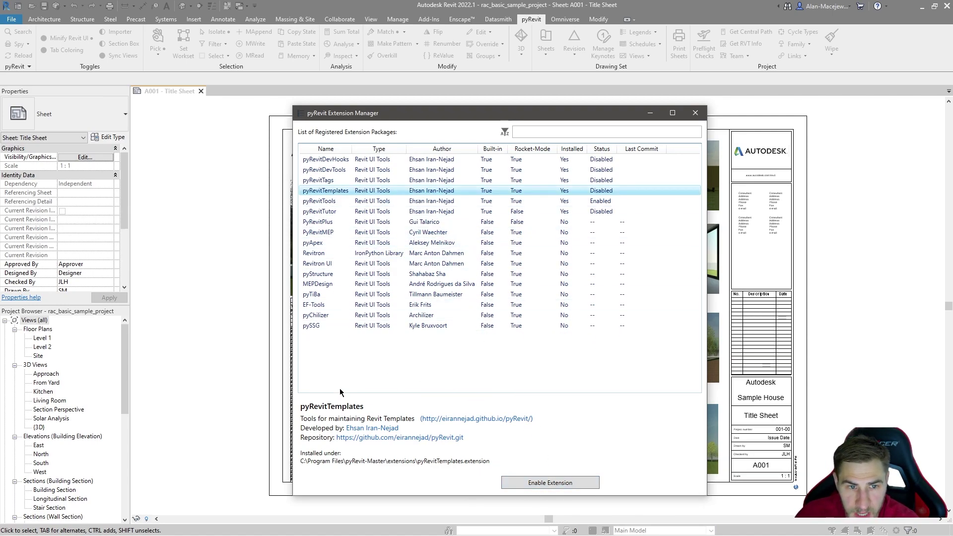
click(344, 210)
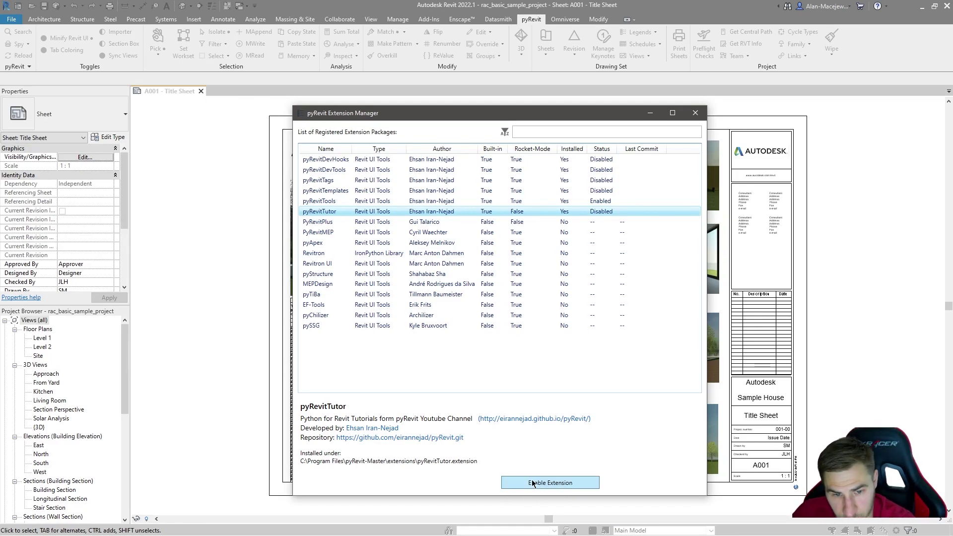
- Select pyRevitTemplates in the Extension Manager and enable it
click(342, 201)
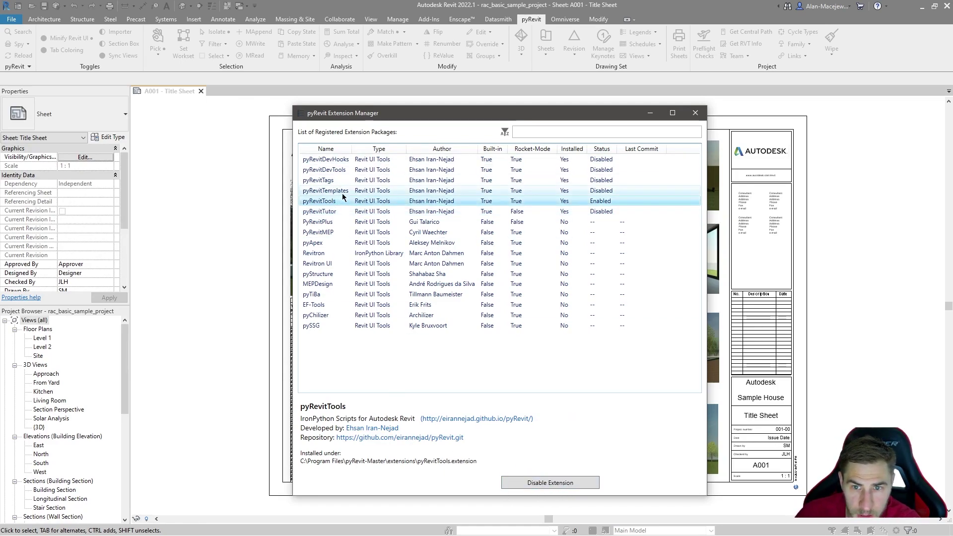
click(349, 191)
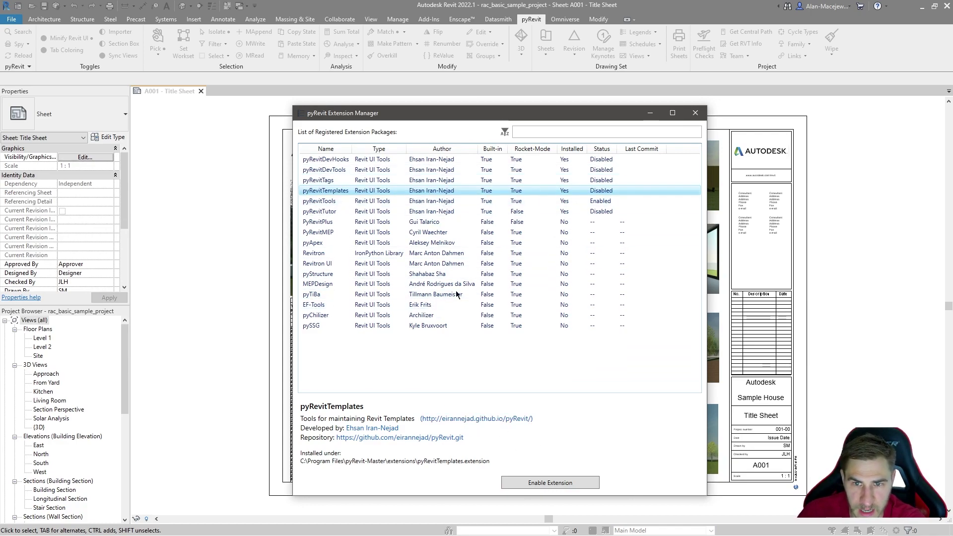
click(468, 421)
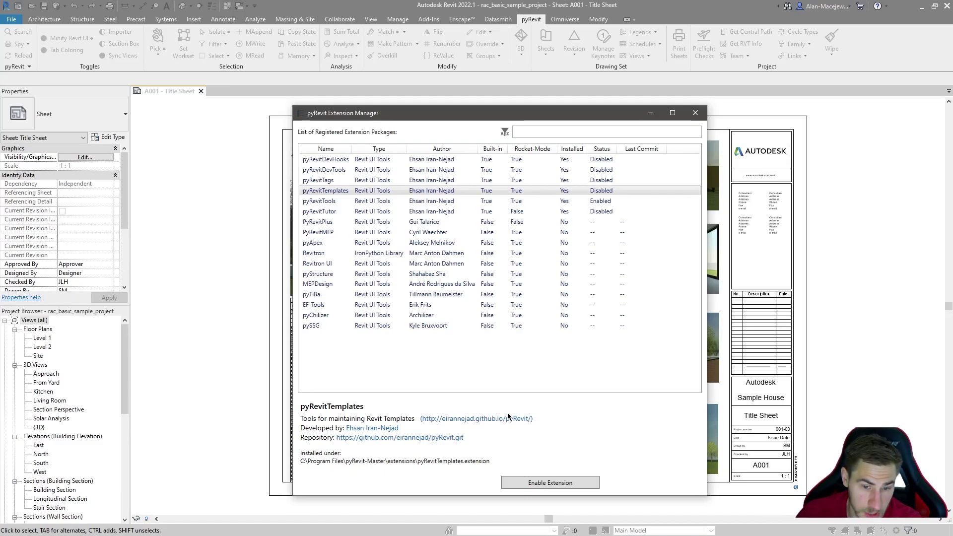
click(505, 383)
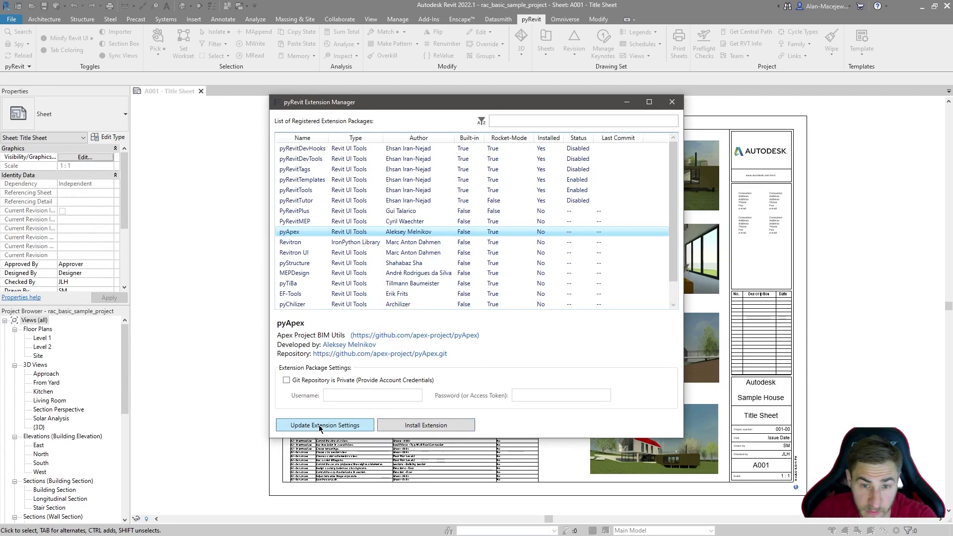
- Install pyApex into the user's AppData pyRevit Extensions folder
click(422, 426)
click(470, 439)
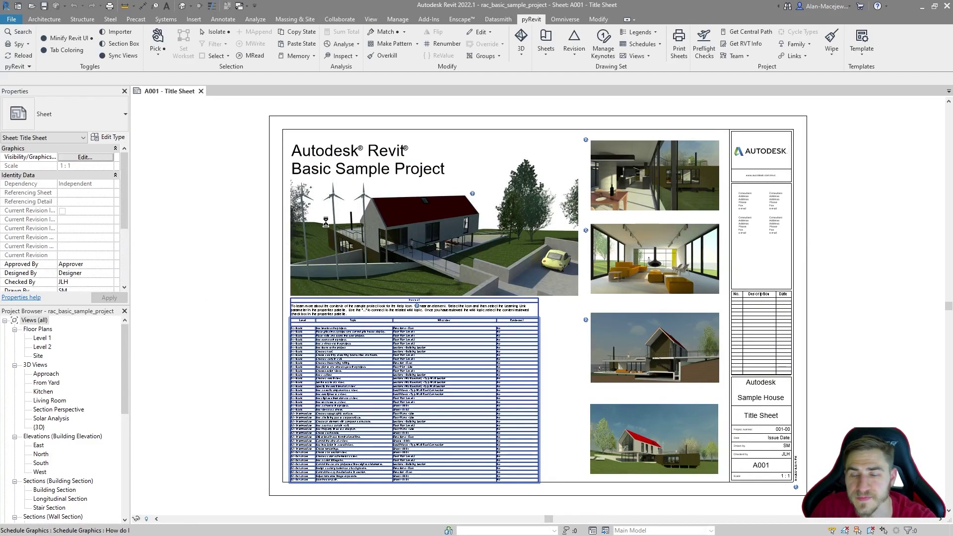
- Show the new pyApex ribbon tab with tools like Purge, Grid Angles and Grid Distance
click(599, 19)
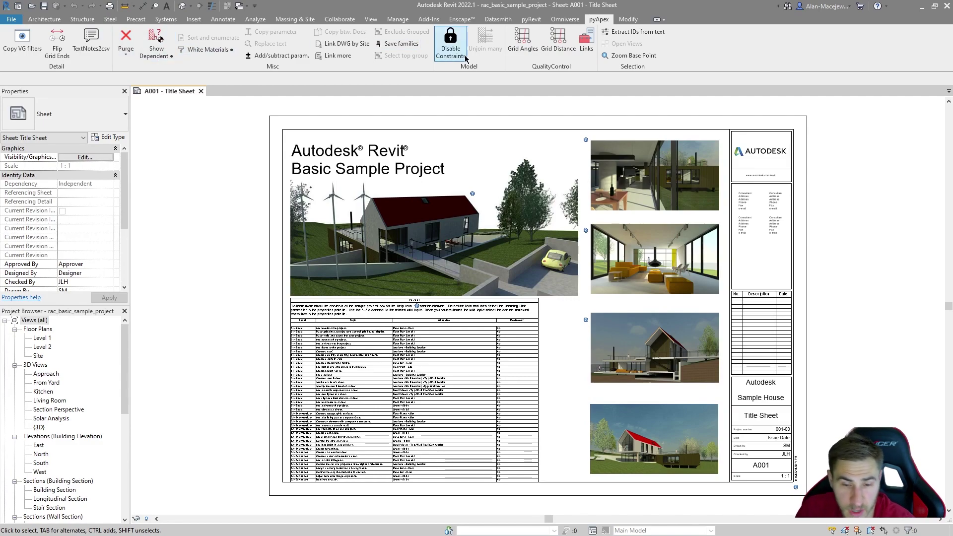
- Switch back to the pyRevit ribbon tab, now including the Templates panel
click(531, 19)
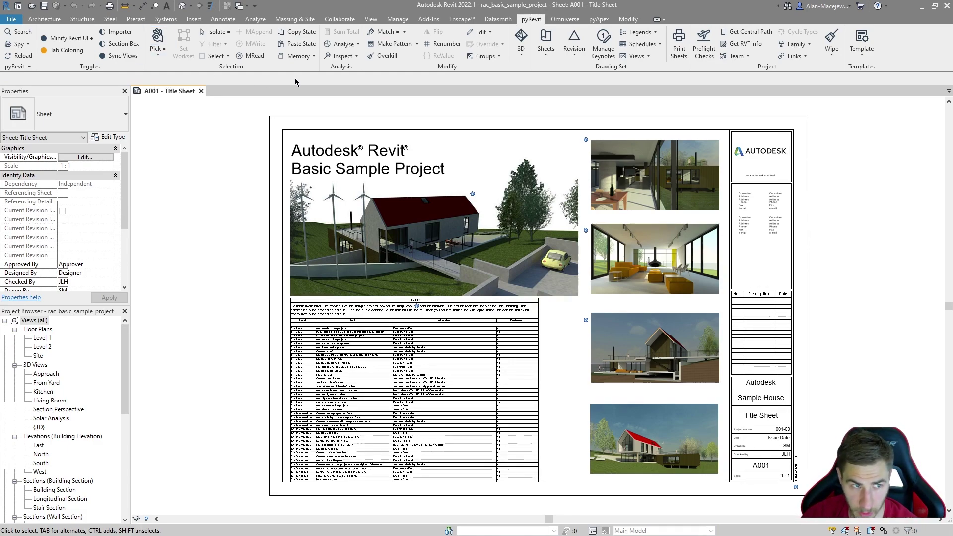
click(113, 44)
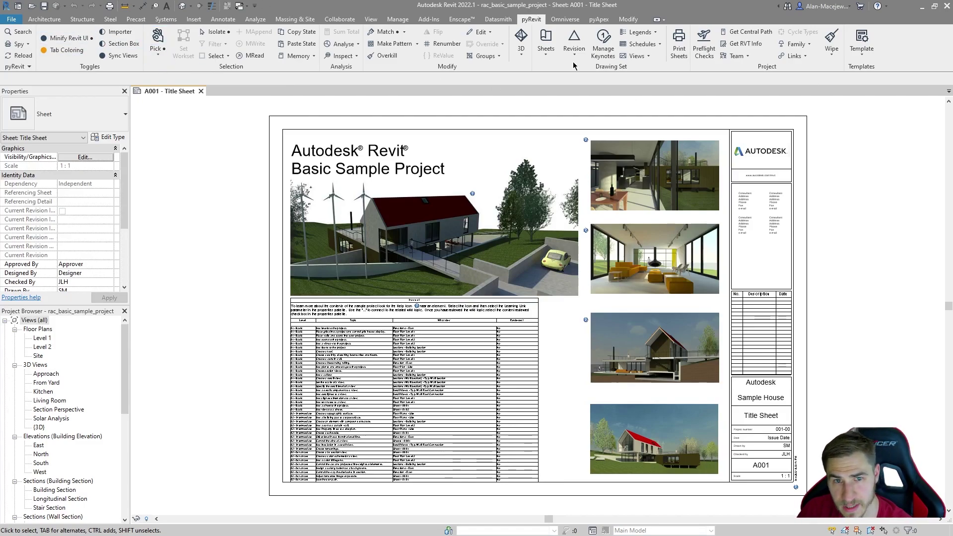